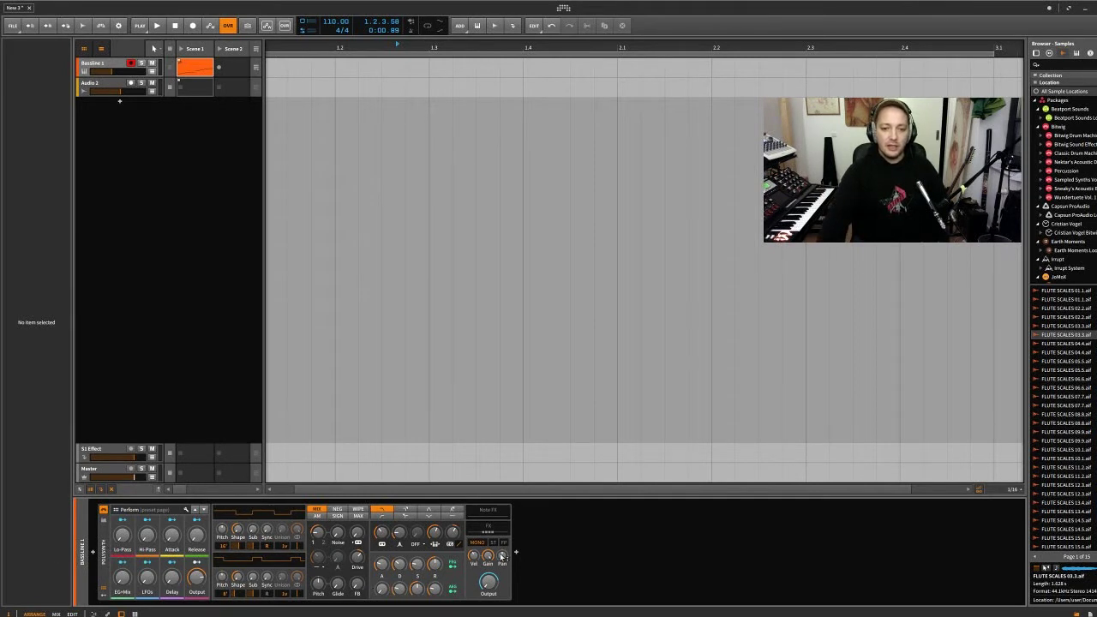
Insert Bitwig's Diatonic Transposer note effect after the Polysynth on the Bassline 1 track
left_click(105, 557)
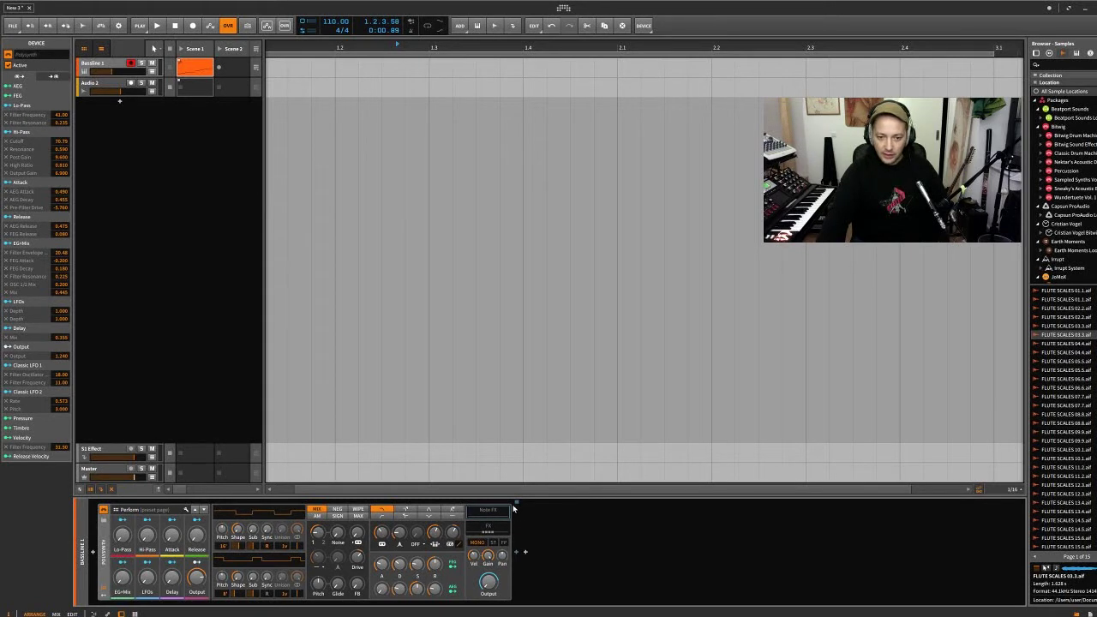
left_click(517, 554)
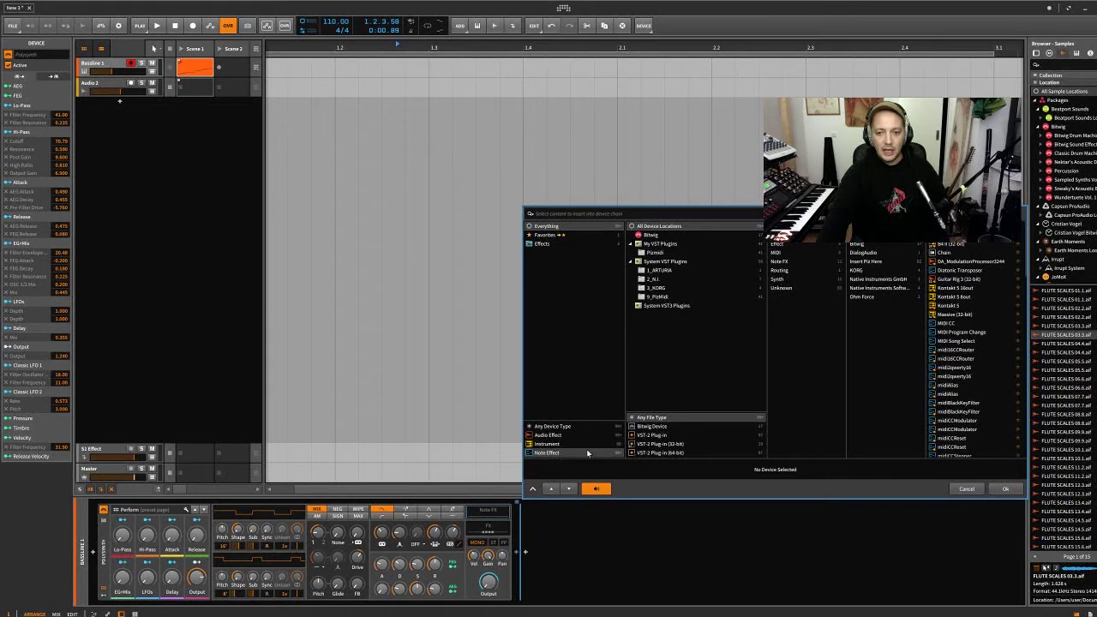
left_click(650, 426)
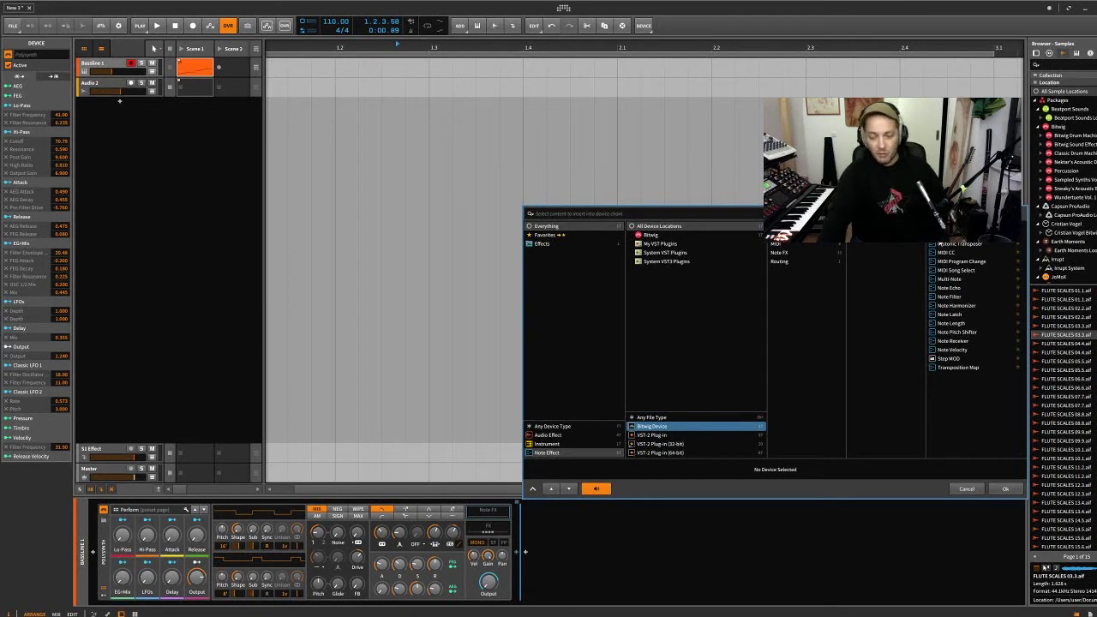
left_click(943, 245)
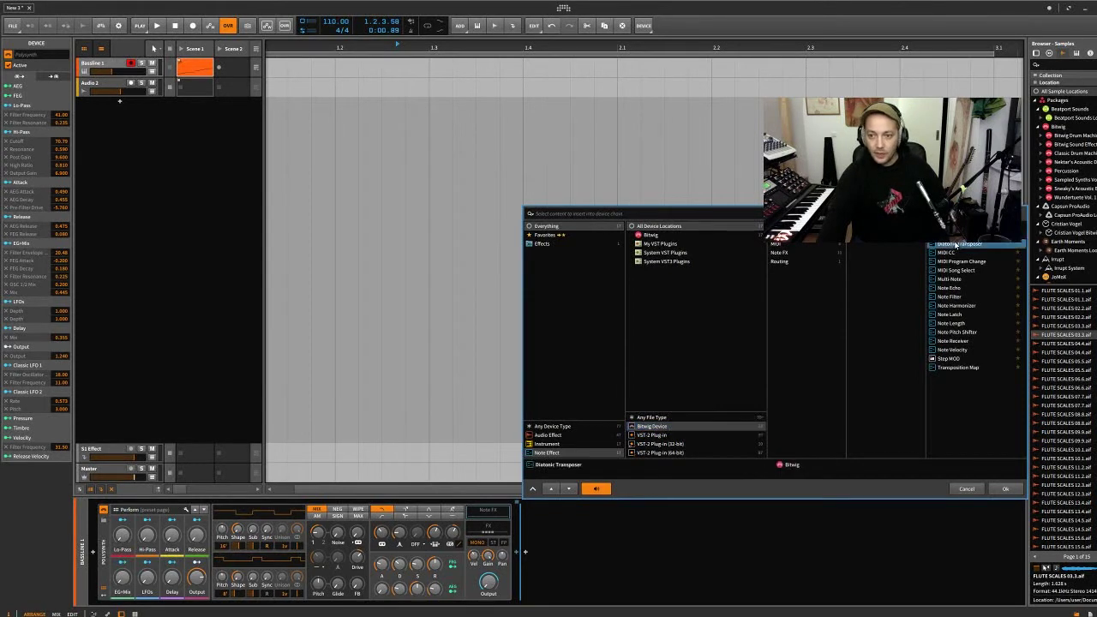
left_click(1005, 487)
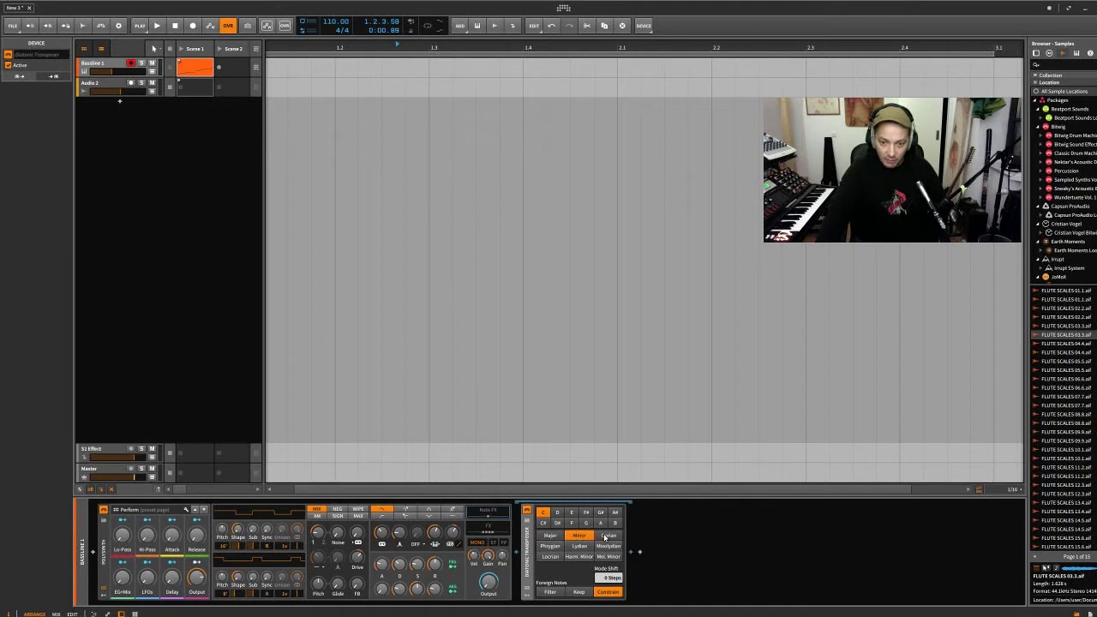
Switch the Diatonic Transposer's scale through Dorian, Lydian, Mixolydian, Locrian, Harm. Minor, Mel. Minor and Major, ending on Minor
left_click(607, 536)
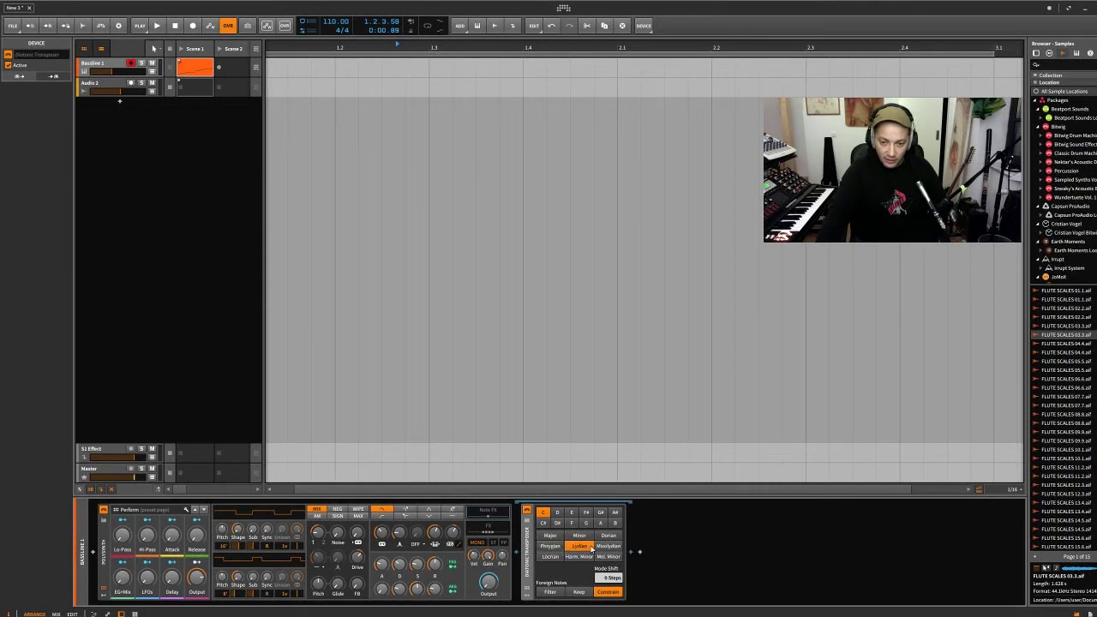
left_click(608, 546)
left_click(575, 558)
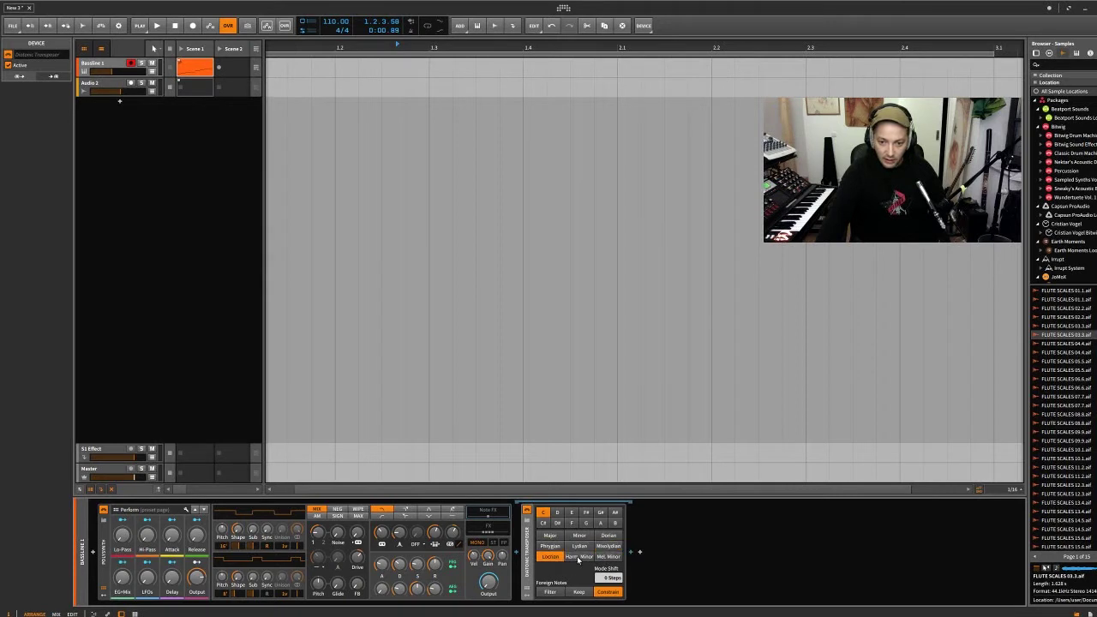
left_click(608, 557)
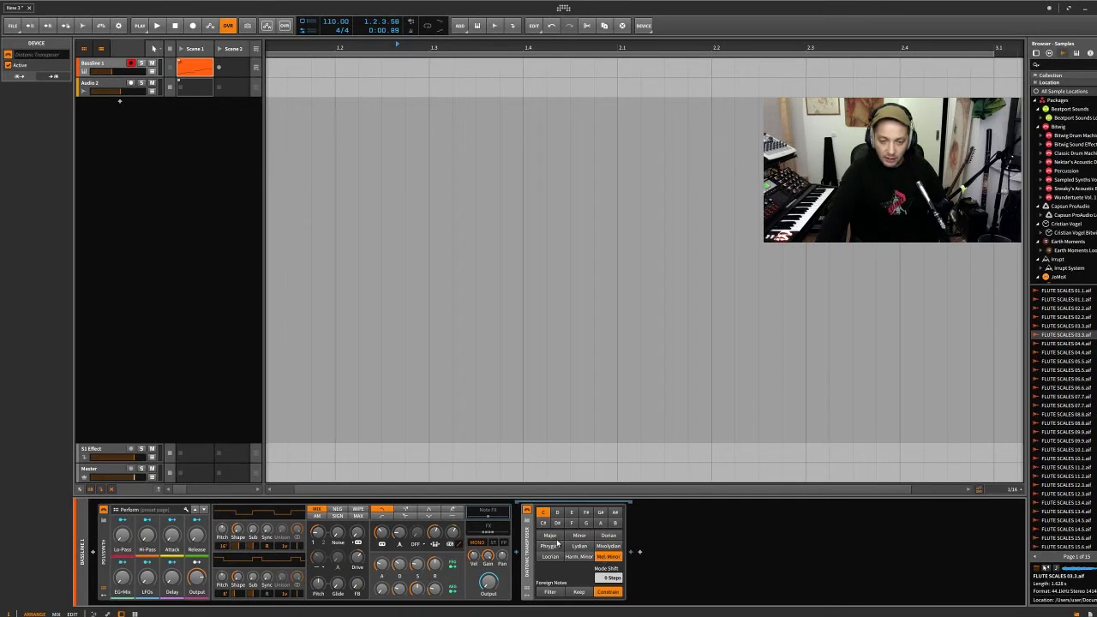
left_click(553, 537)
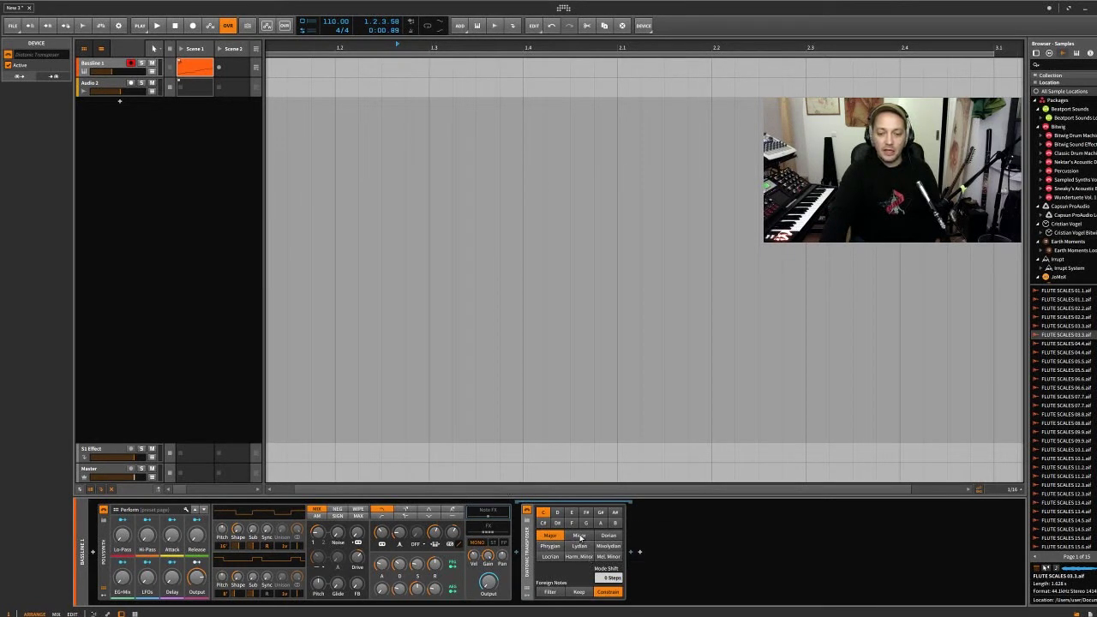
left_click(581, 536)
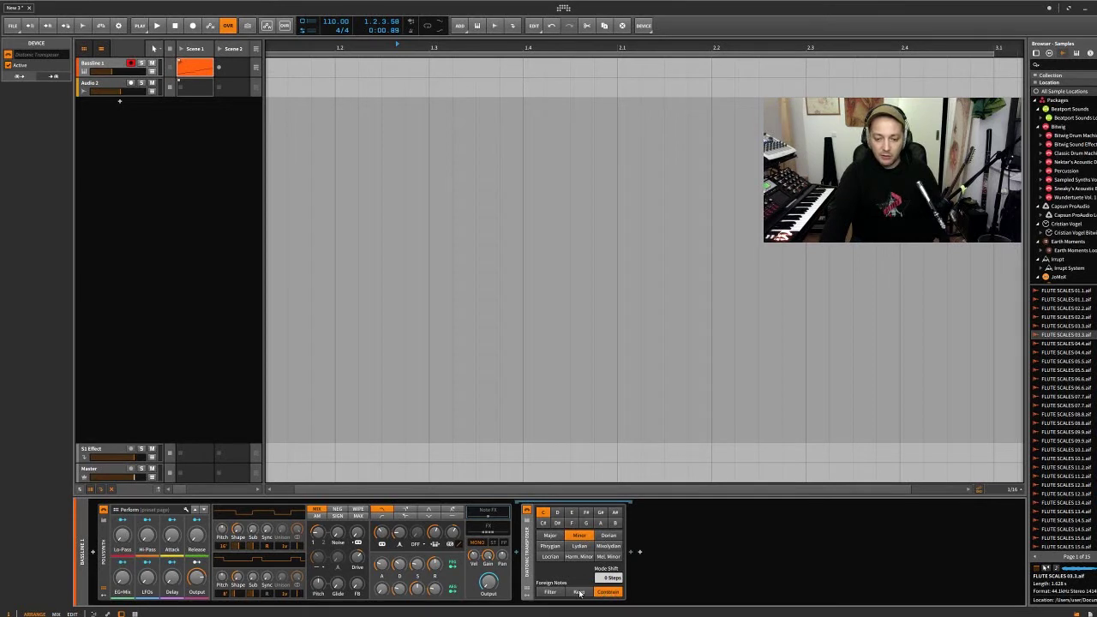
Try the Filter mode for foreign notes, restore Constrain, and toggle the Diatonic Transposer off and on again
left_click(551, 593)
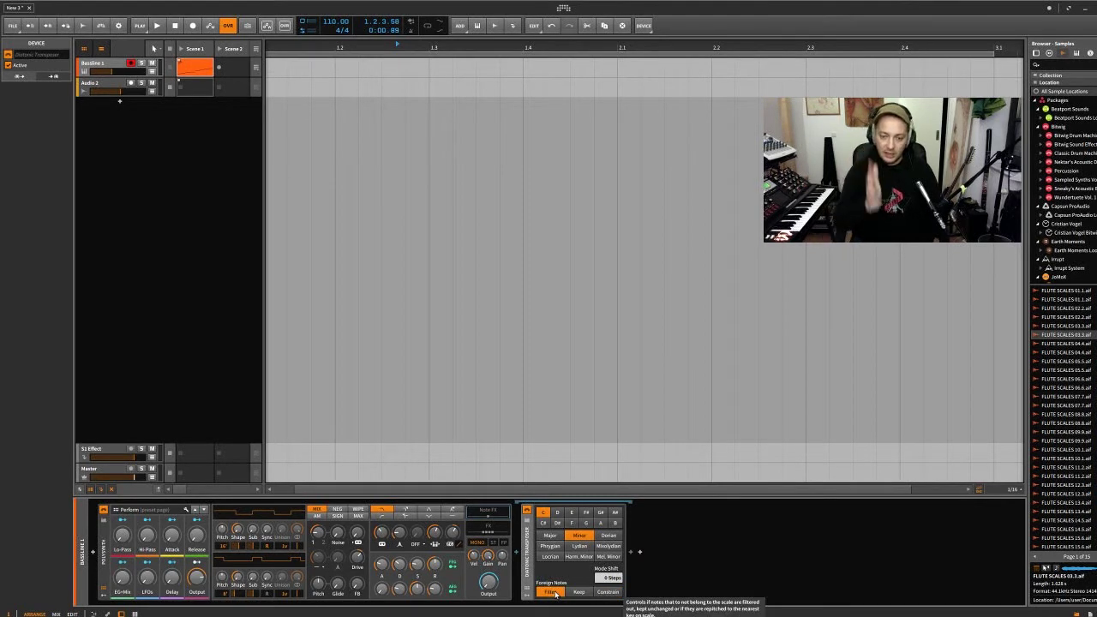
left_click(607, 592)
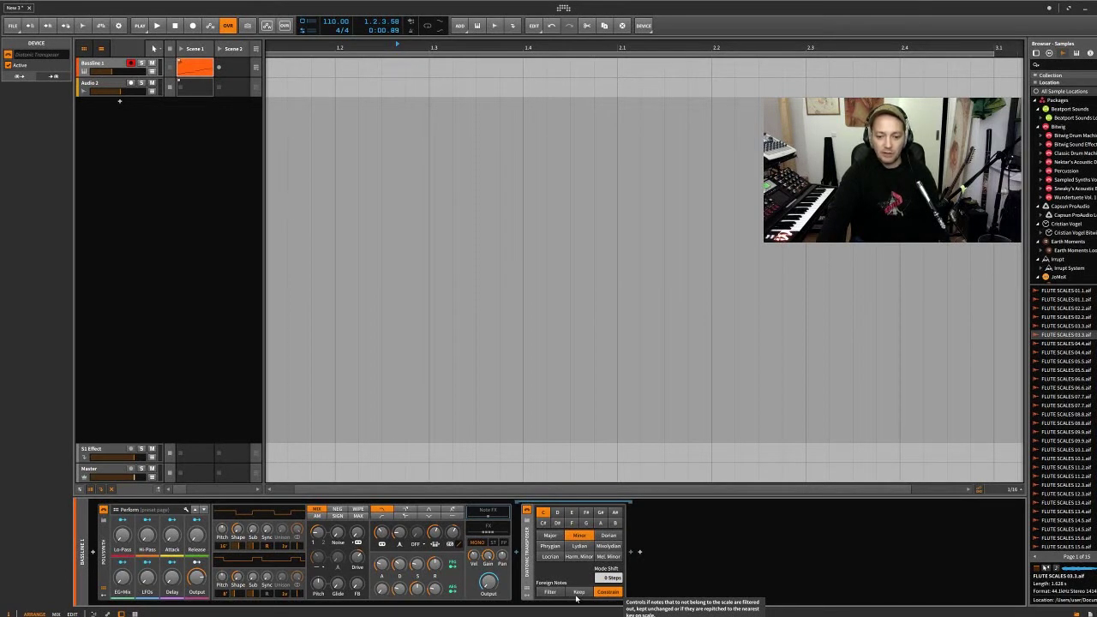
left_click(527, 512)
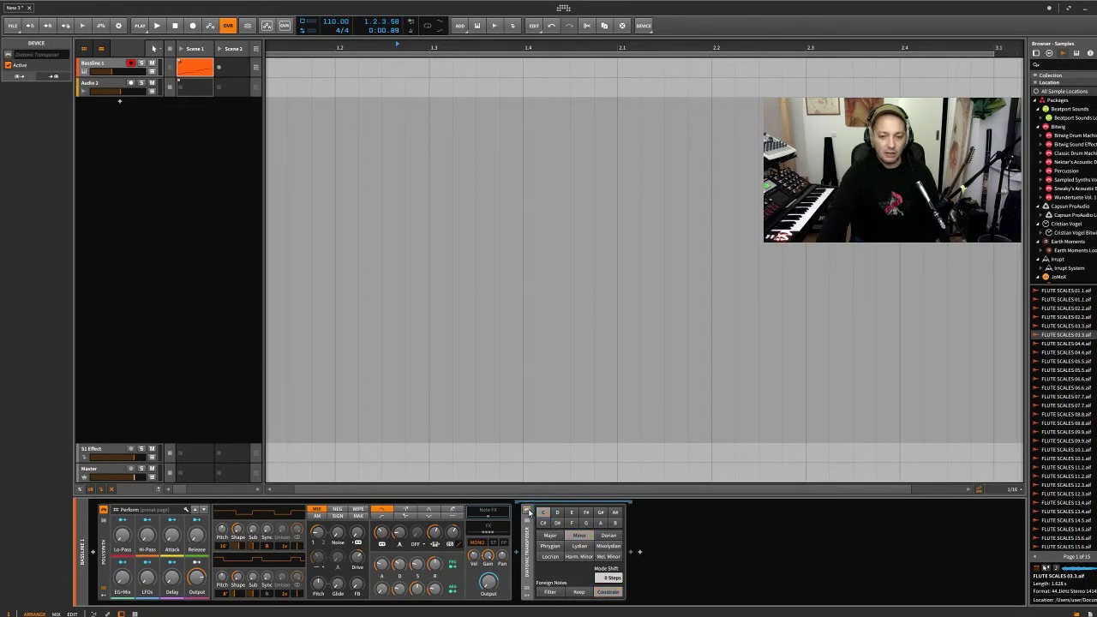
left_click(527, 512)
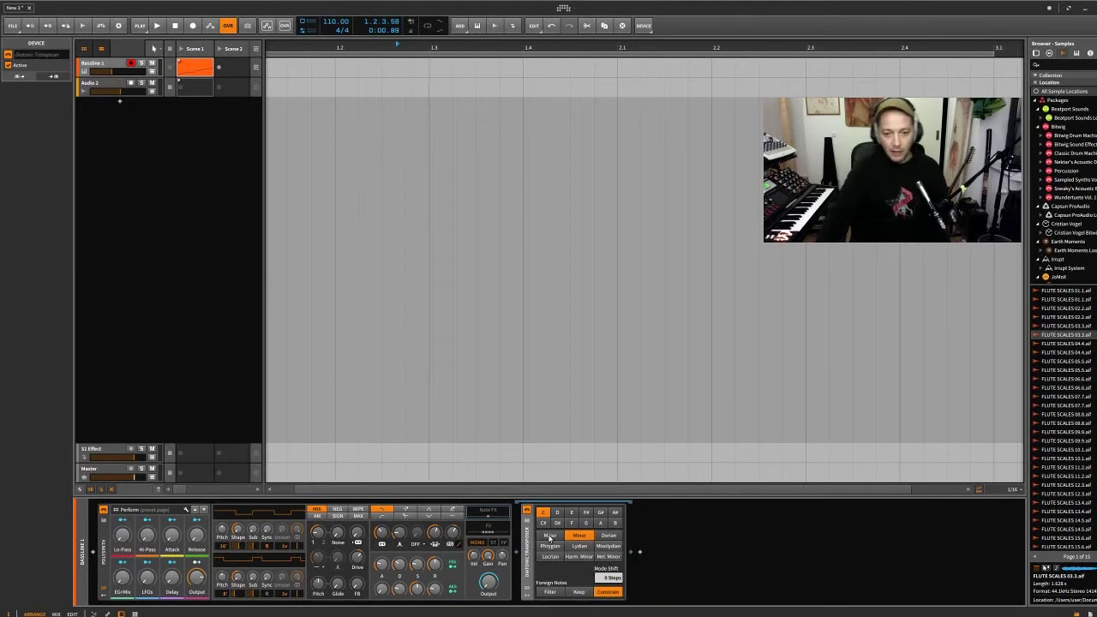
Set the Diatonic Transposer to C Major with a mode shift of 1 step
left_click(550, 536)
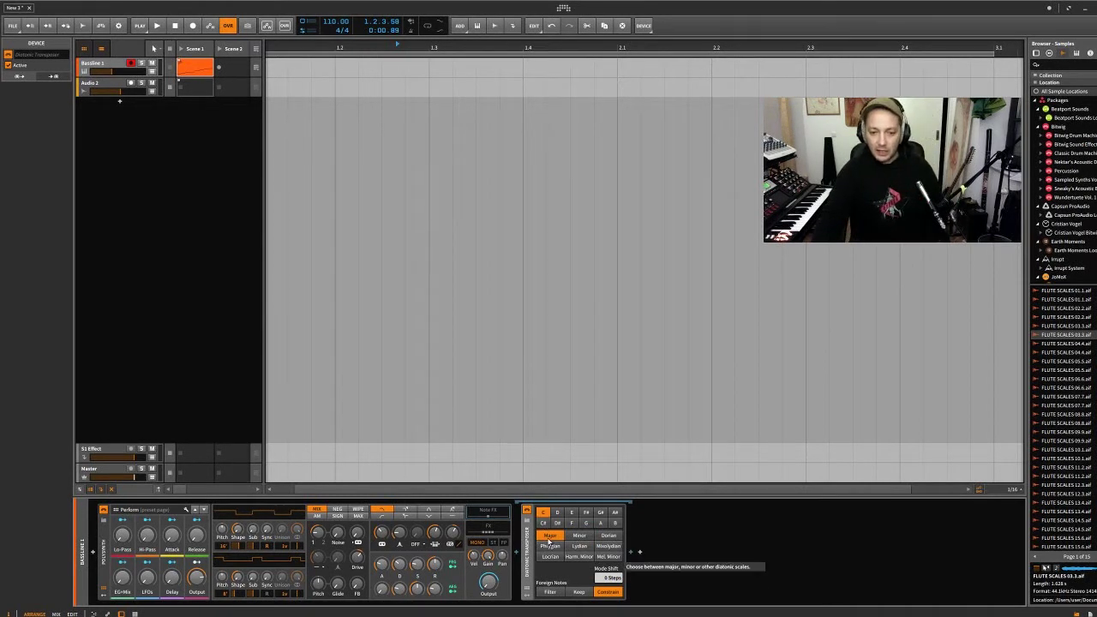
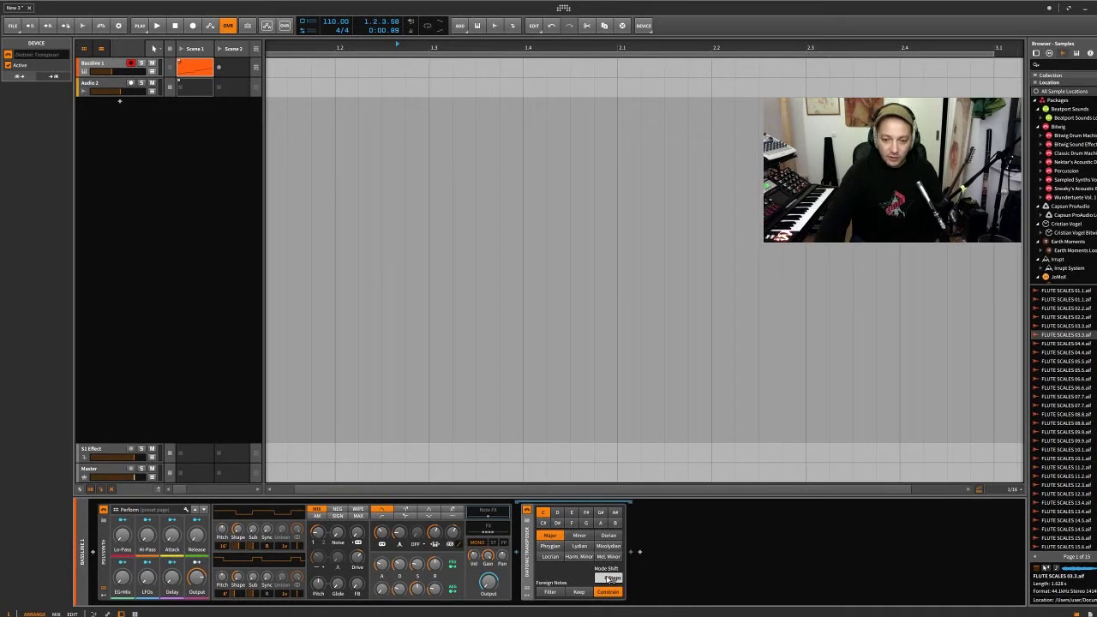
left_click(540, 513)
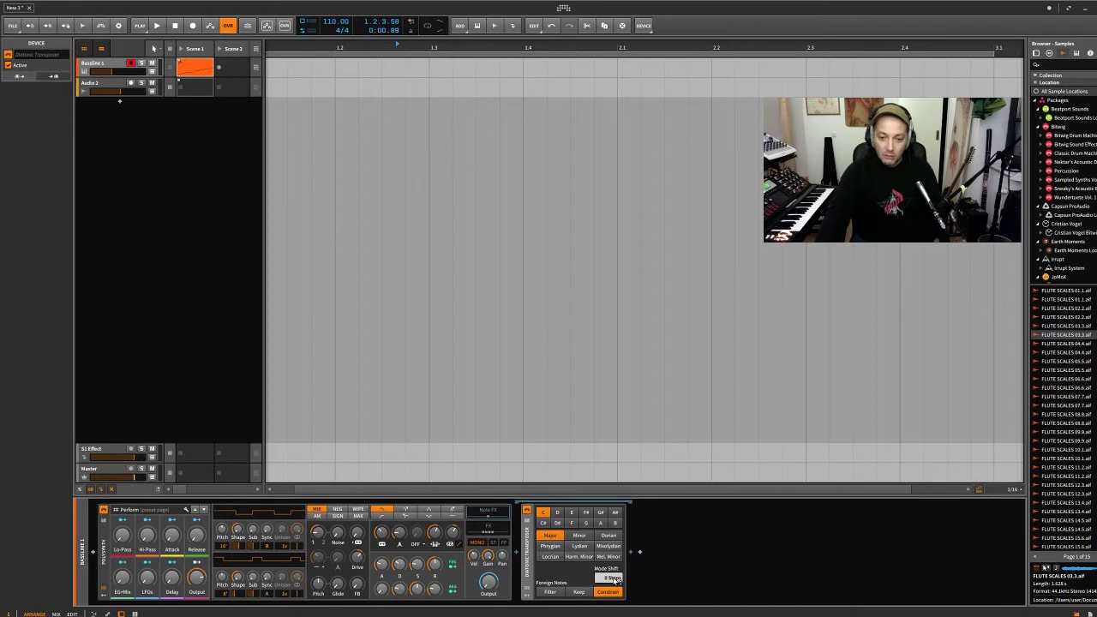
left_click_drag(612, 578, 616, 582)
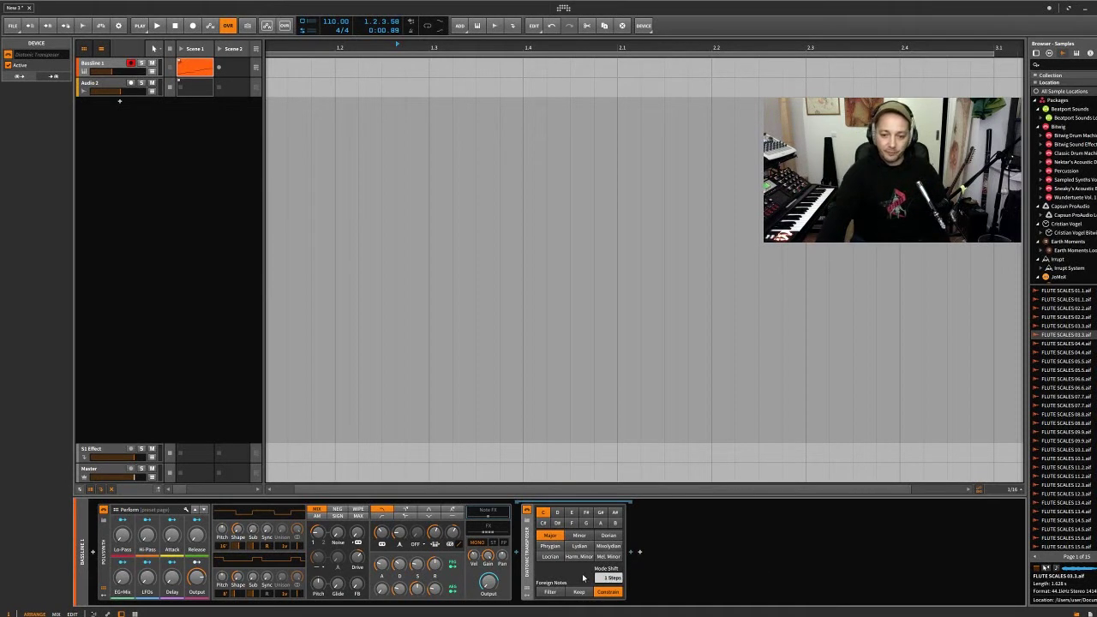
Inspect the notes of the Bassline 1 clip in Scene 1, launch the clip, and show the track's device chain again
double_click(198, 67)
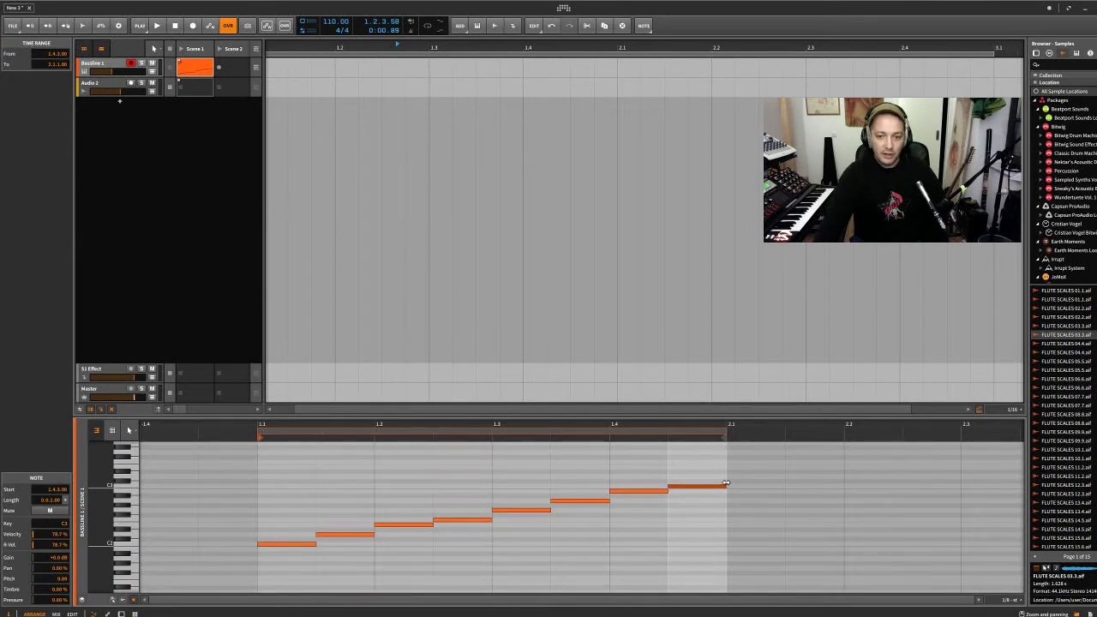
left_click(180, 64)
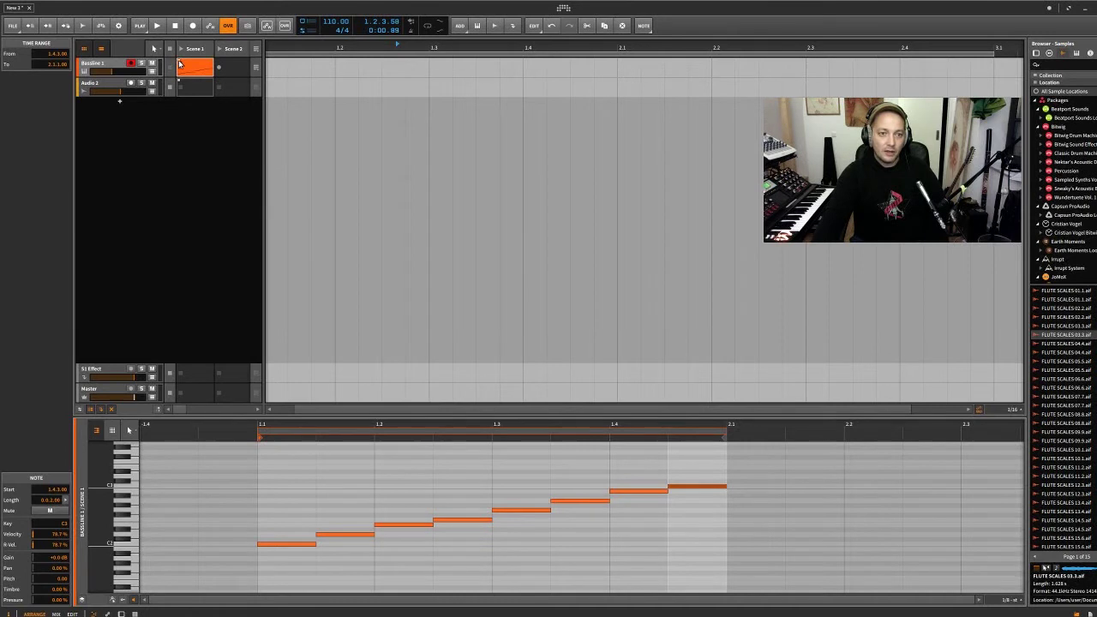
key("d")
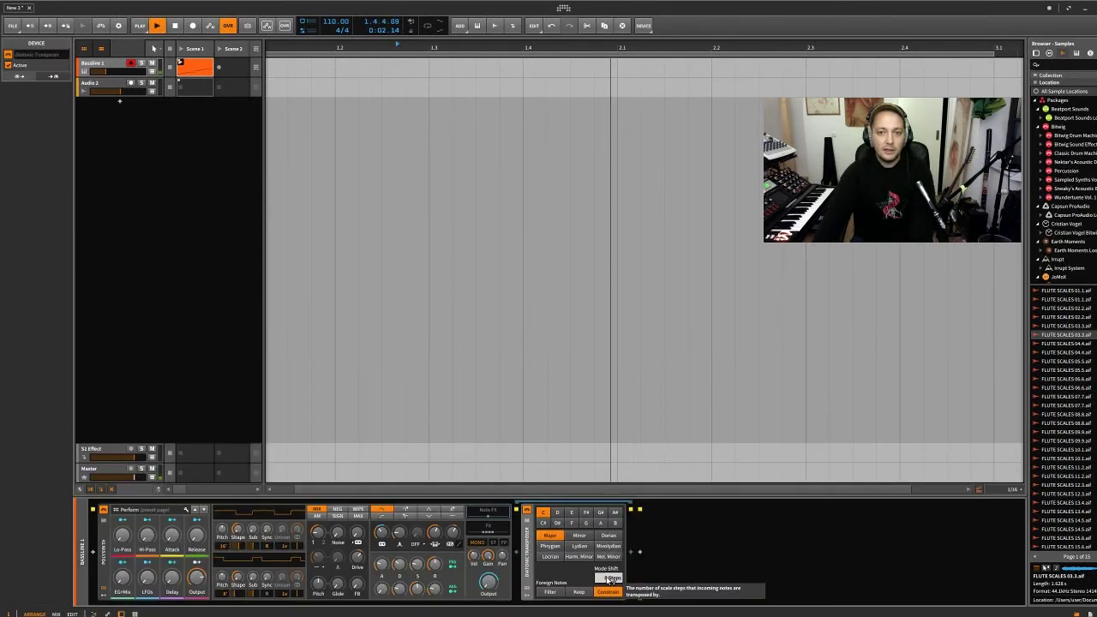
Audition the playing clip in the Minor and Dorian scales, then set the Diatonic Transposer back to Major
left_click(579, 537)
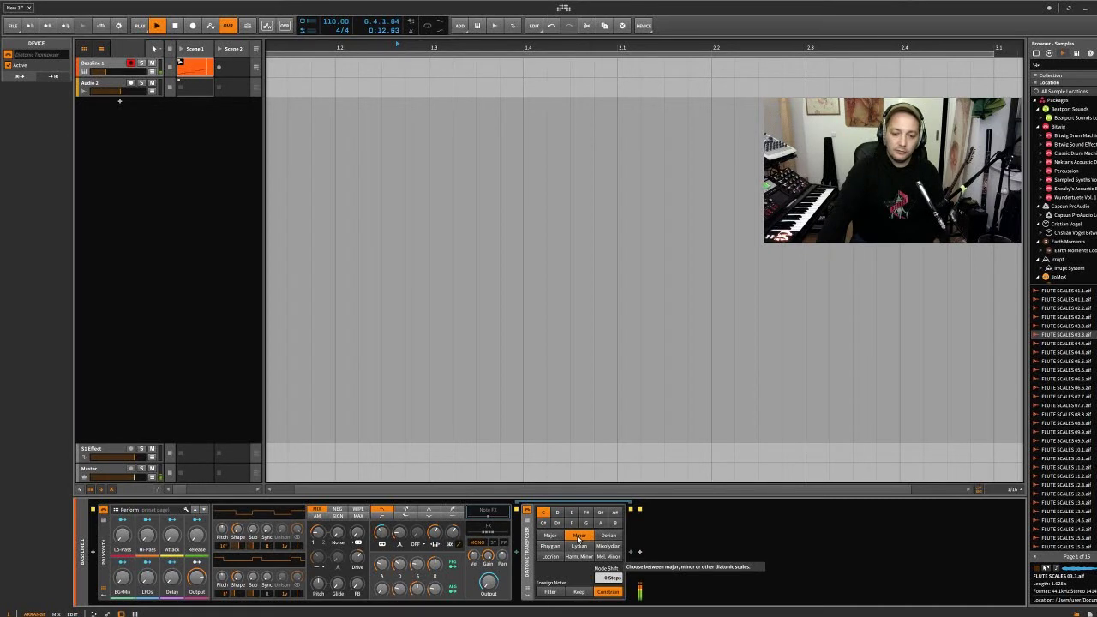
left_click(610, 537)
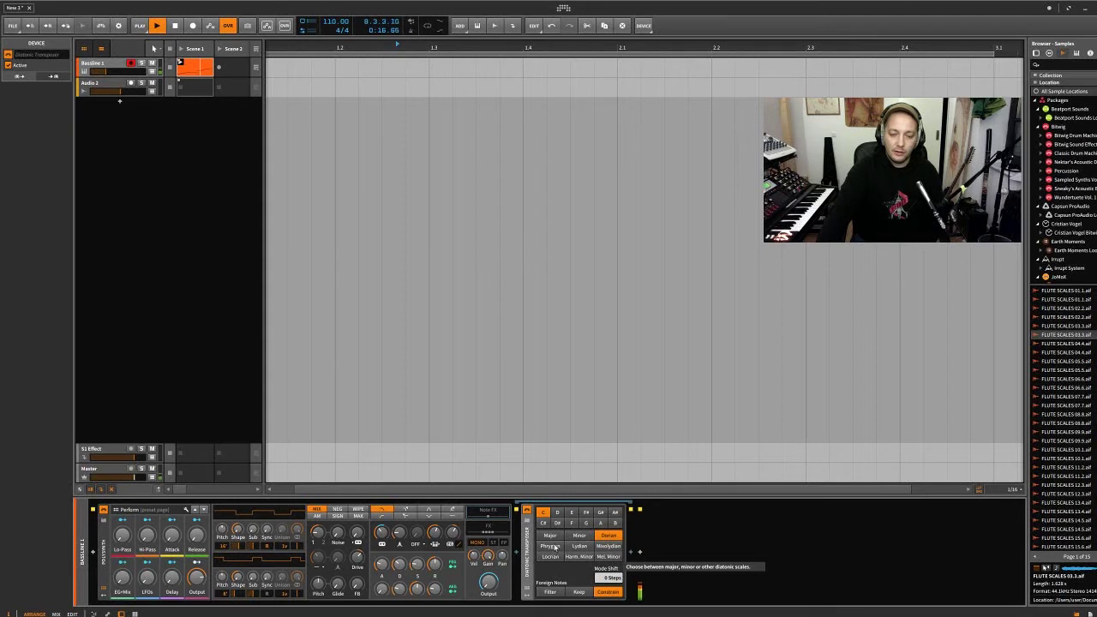
left_click(551, 537)
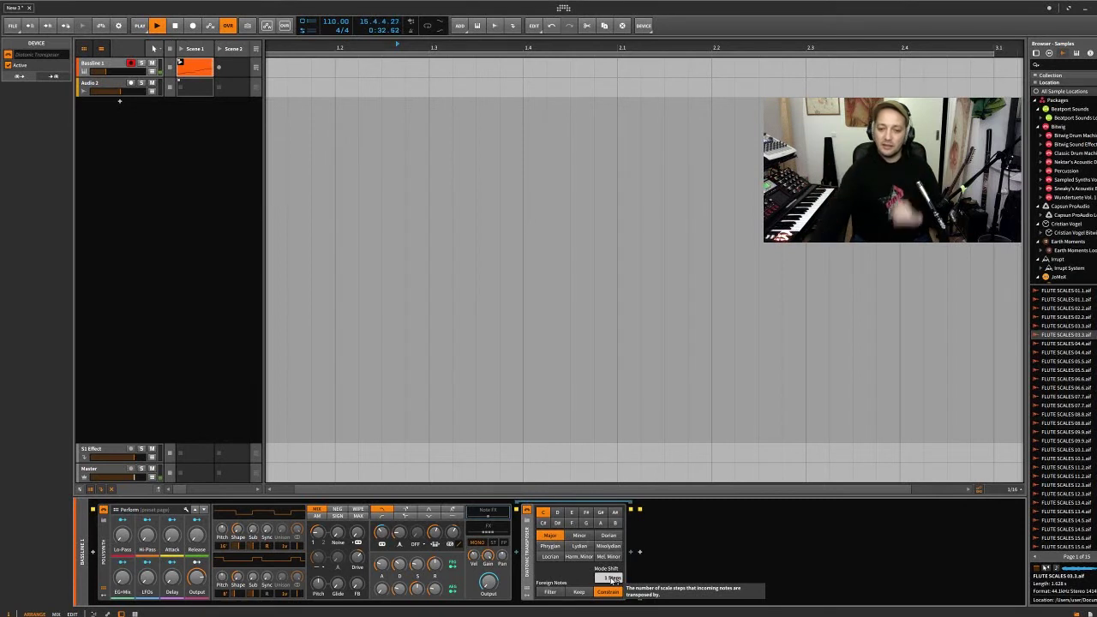
Raise the mode shift one step at a time up to 7 steps during playback, return it to 0, and stop playback
left_click(614, 581)
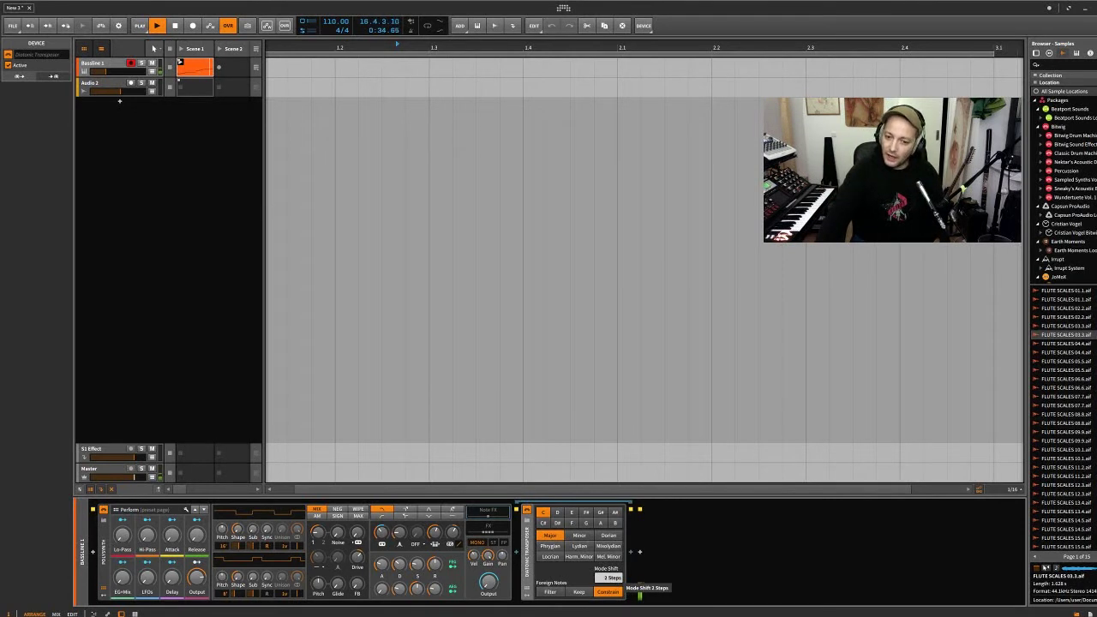
left_click_drag(614, 580, 614, 581)
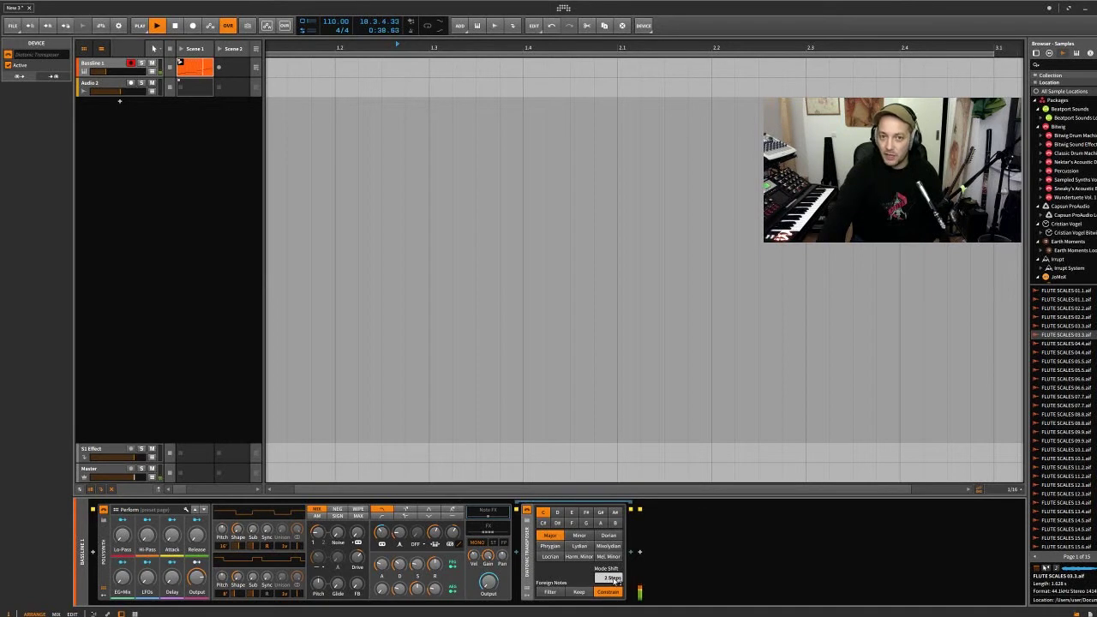
left_click_drag(614, 582, 614, 581)
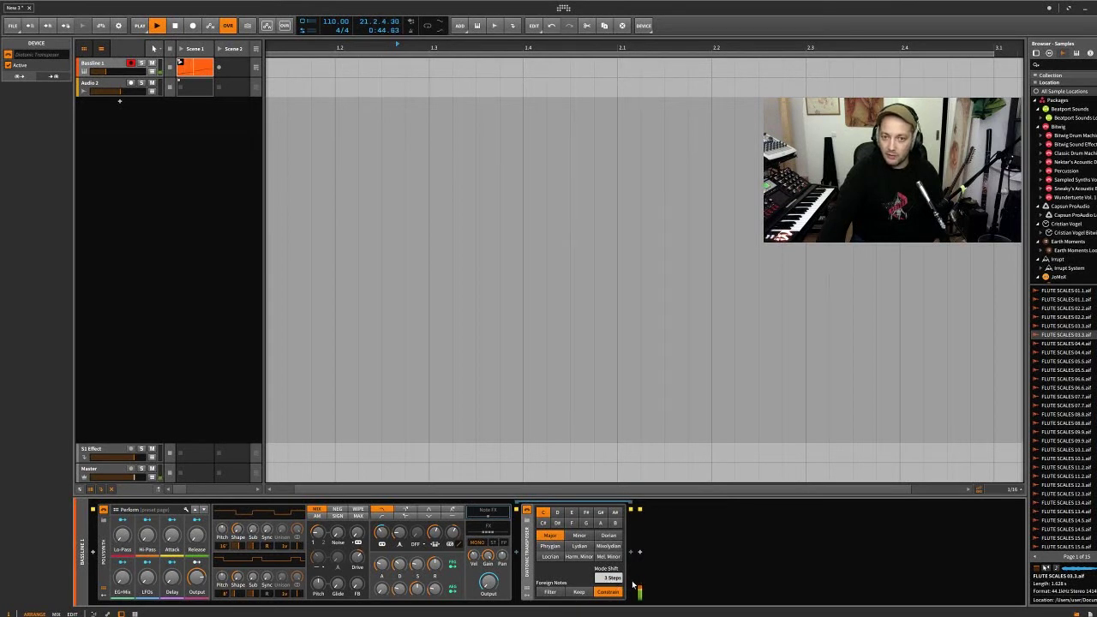
left_click_drag(614, 581, 614, 582)
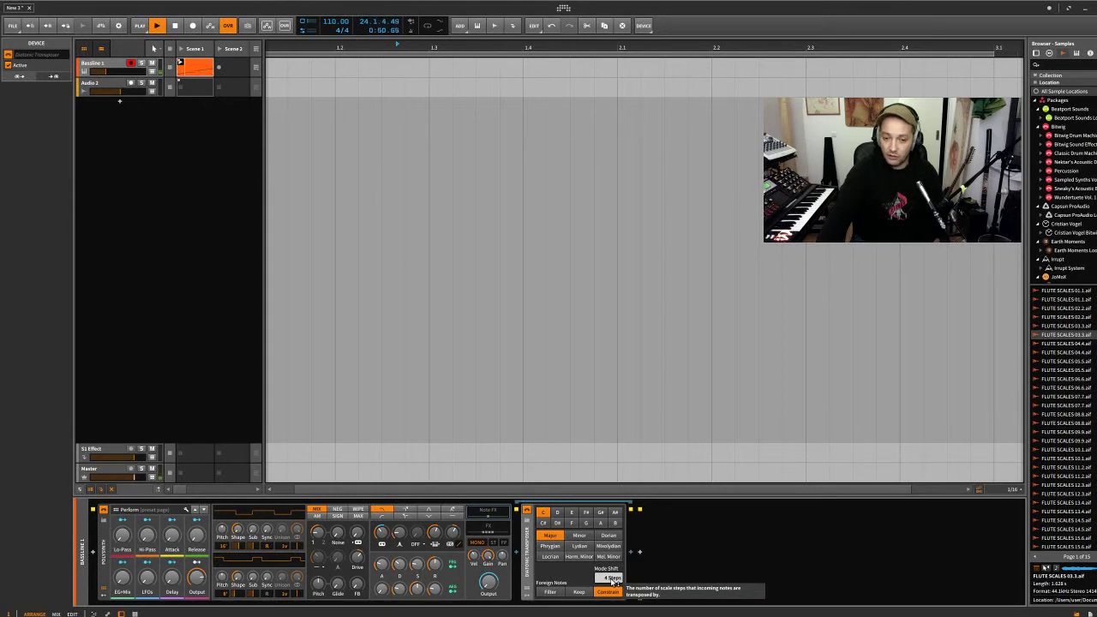
left_click_drag(614, 581, 614, 582)
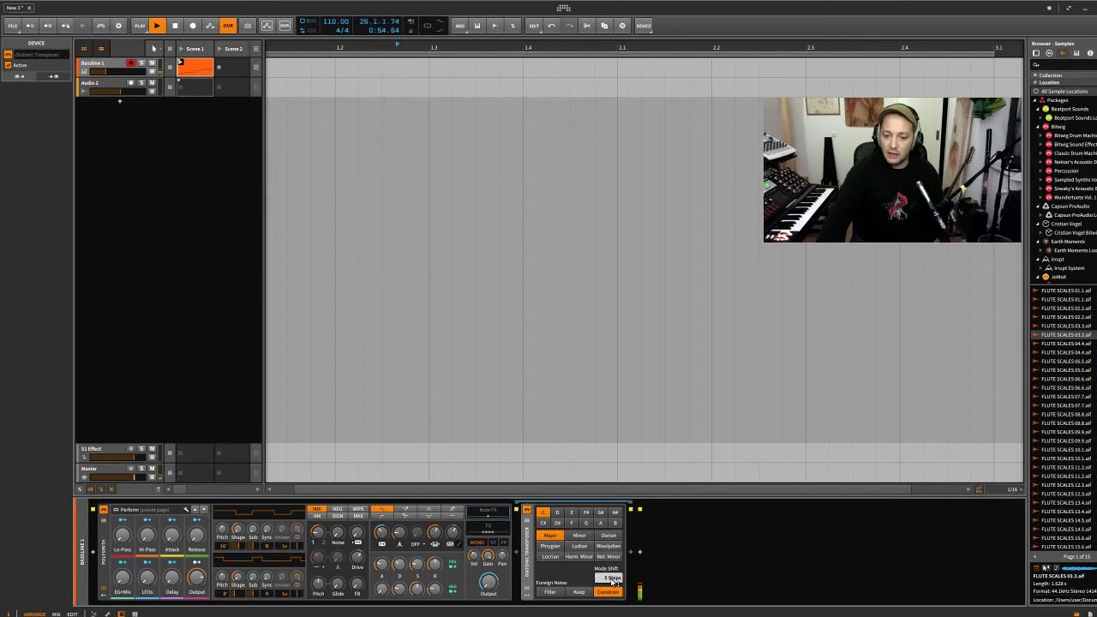
left_click_drag(614, 582, 607, 583)
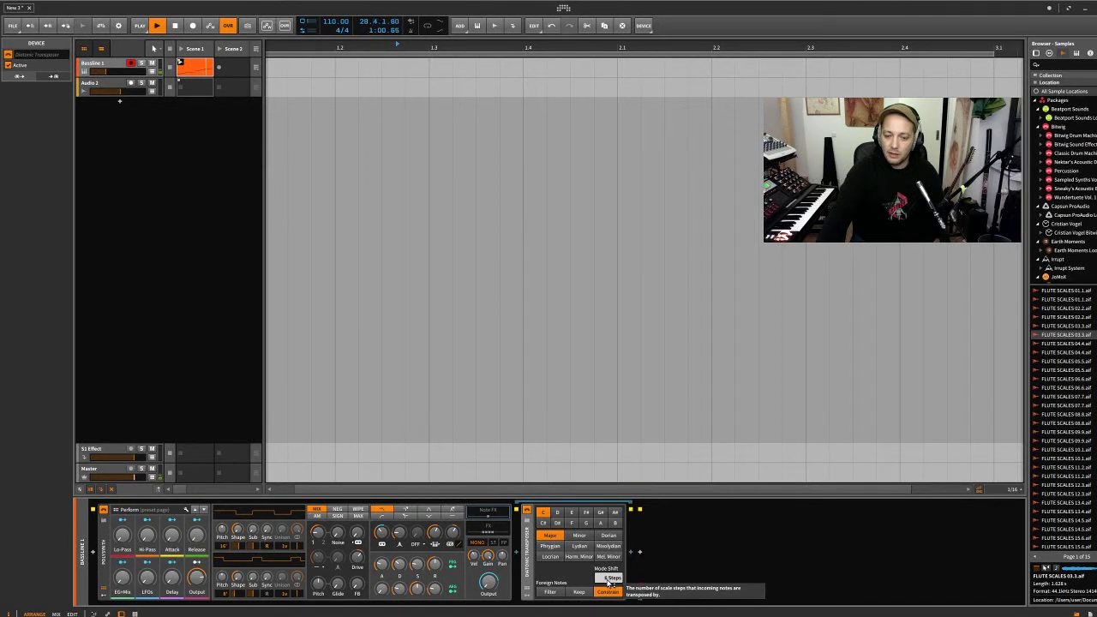
left_click_drag(610, 583, 609, 584)
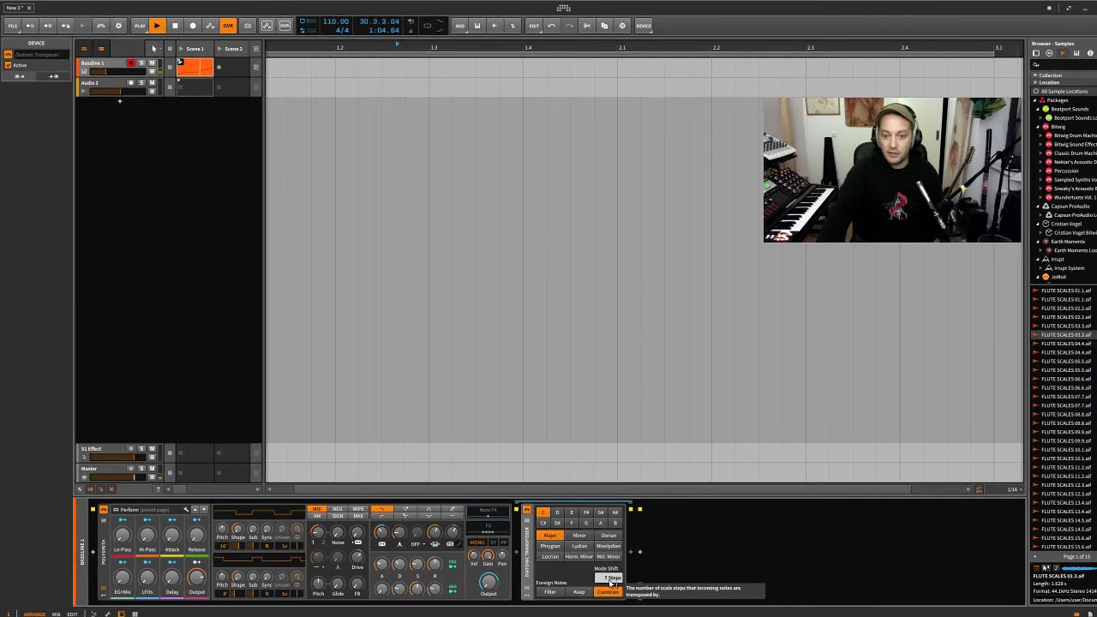
left_click_drag(612, 584, 608, 582)
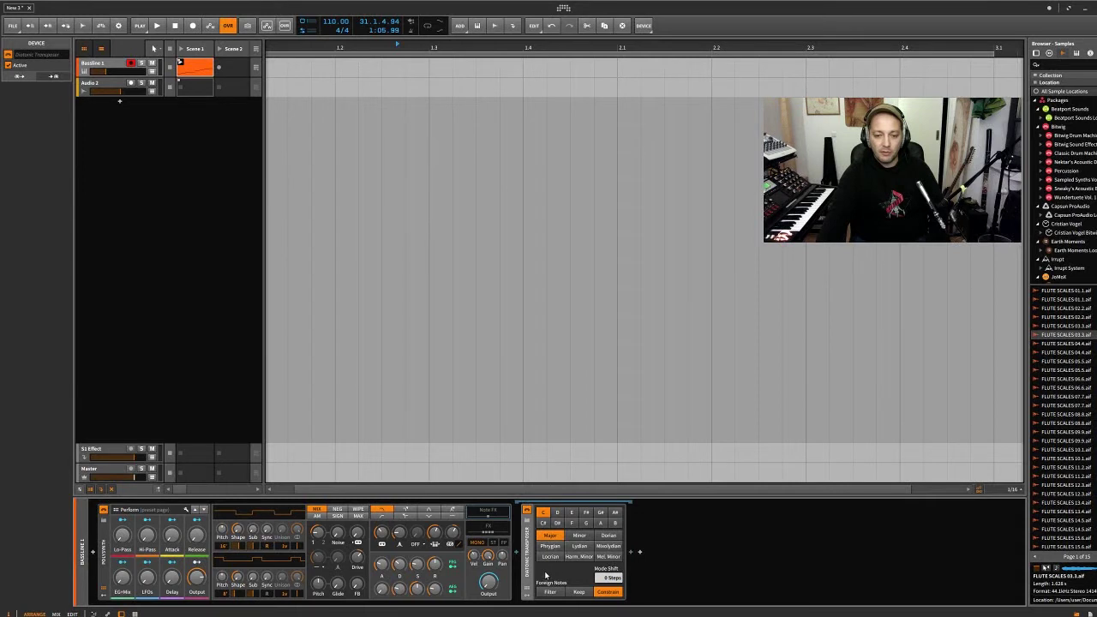
Insert Bitwig's Transposition Map after the Diatonic Transposer and deactivate the Diatonic Transposer
left_click(636, 554)
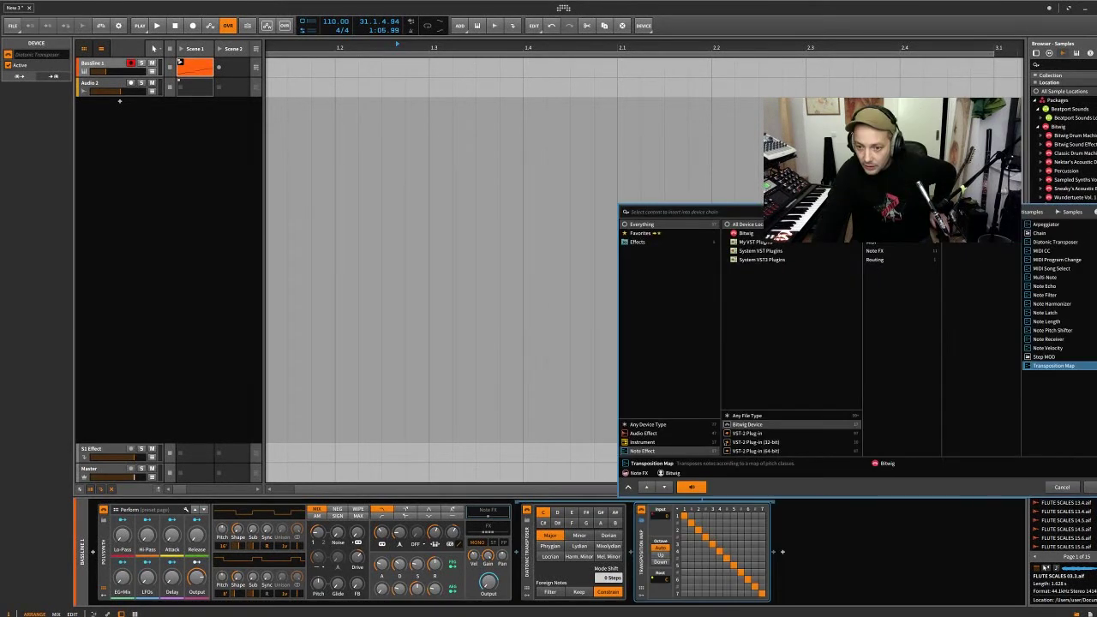
left_click(1089, 487)
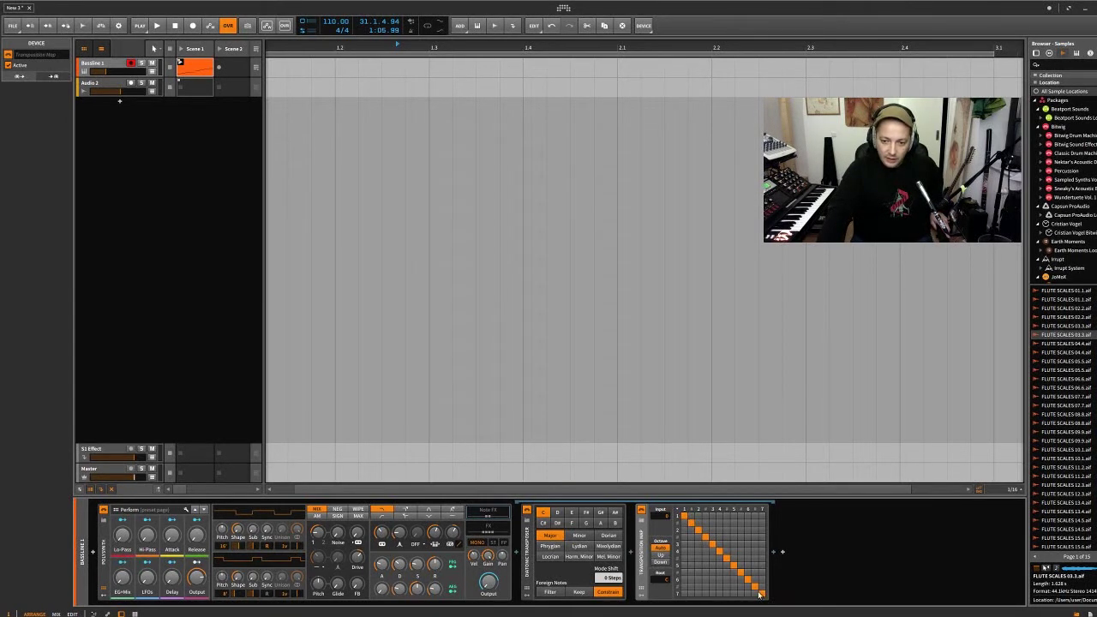
left_click(526, 511)
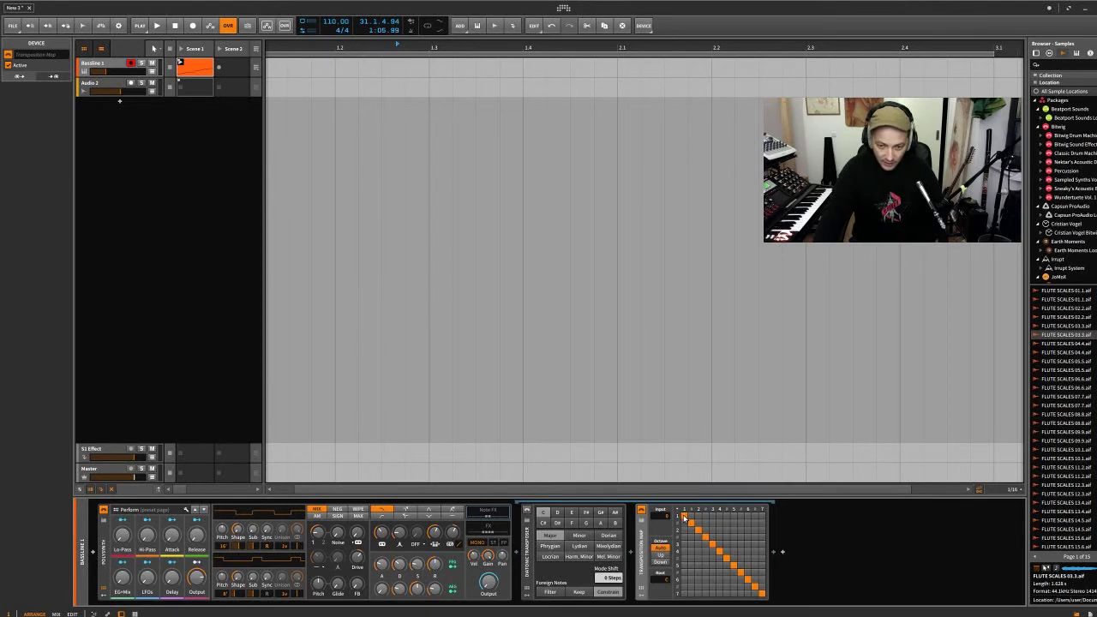
Try shifting input pitch class 0 to 1 during playback and input pitch class 1 to 0, then restore both in the Transposition Map
key("space")
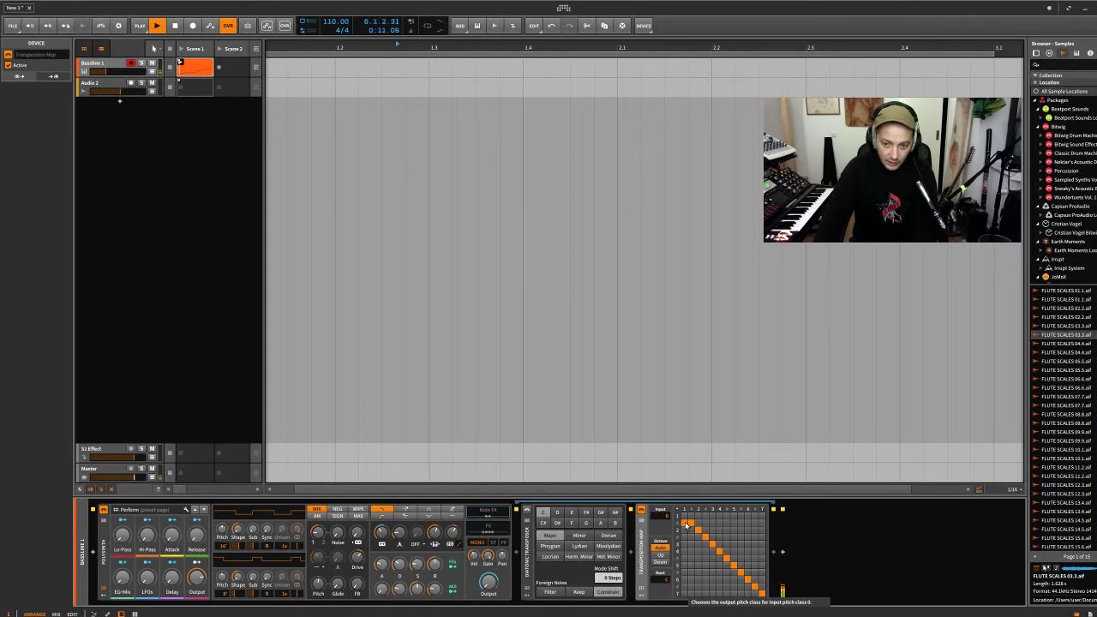
key("space")
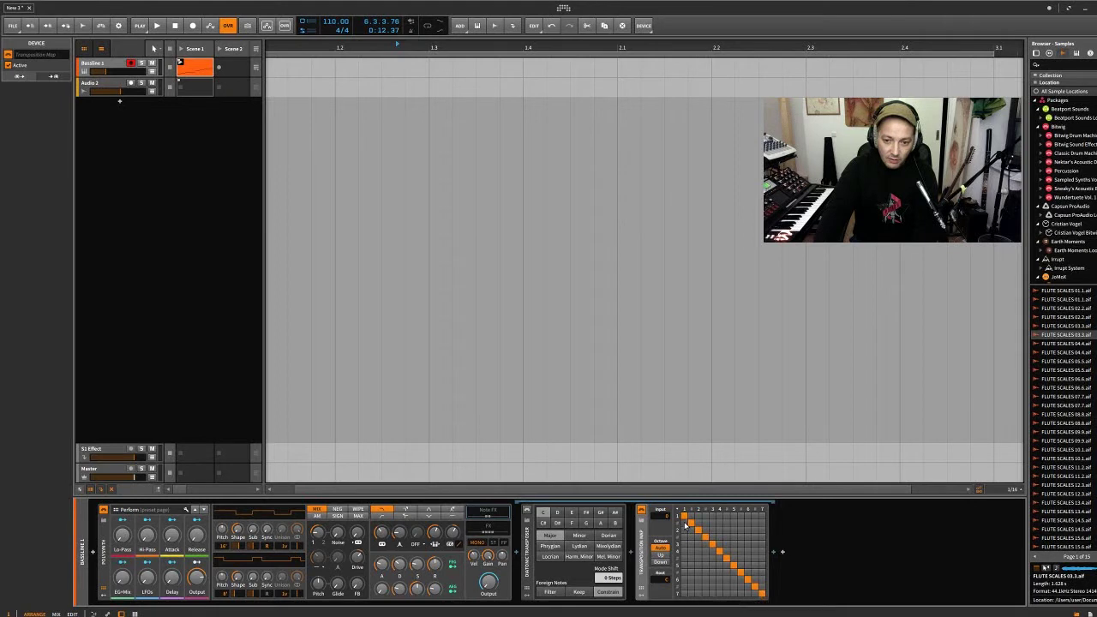
left_click(686, 524)
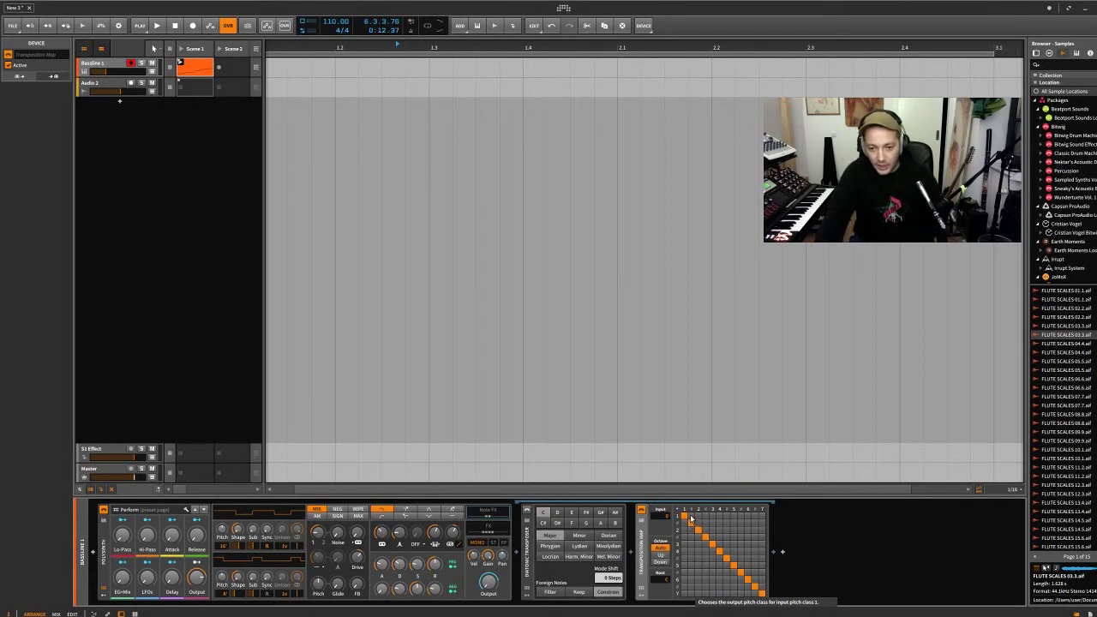
left_click(692, 517)
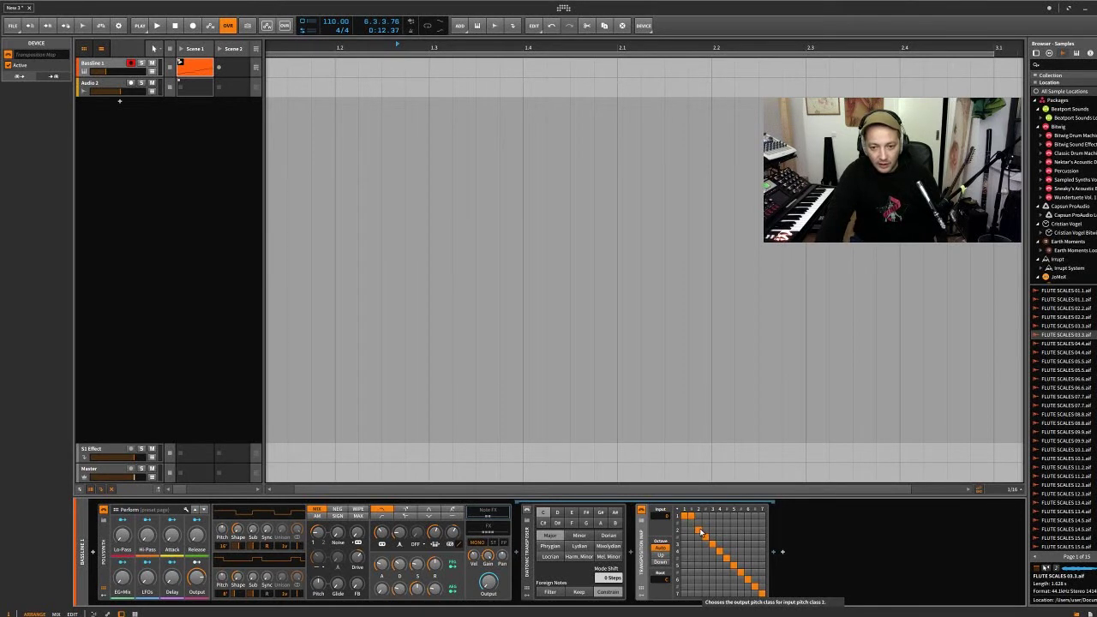
left_click(692, 523)
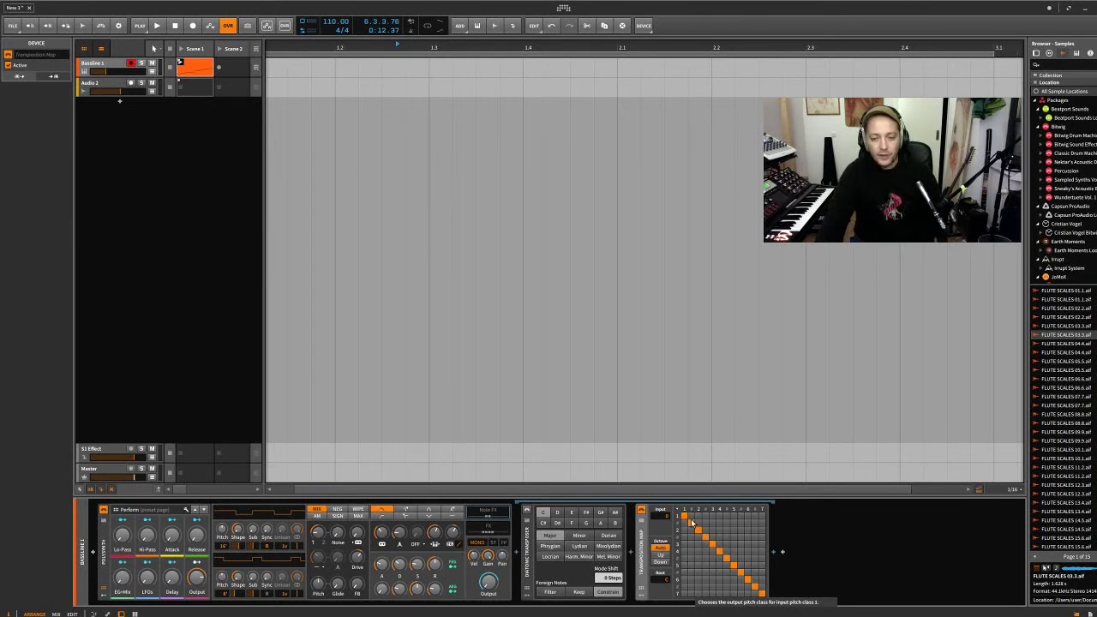
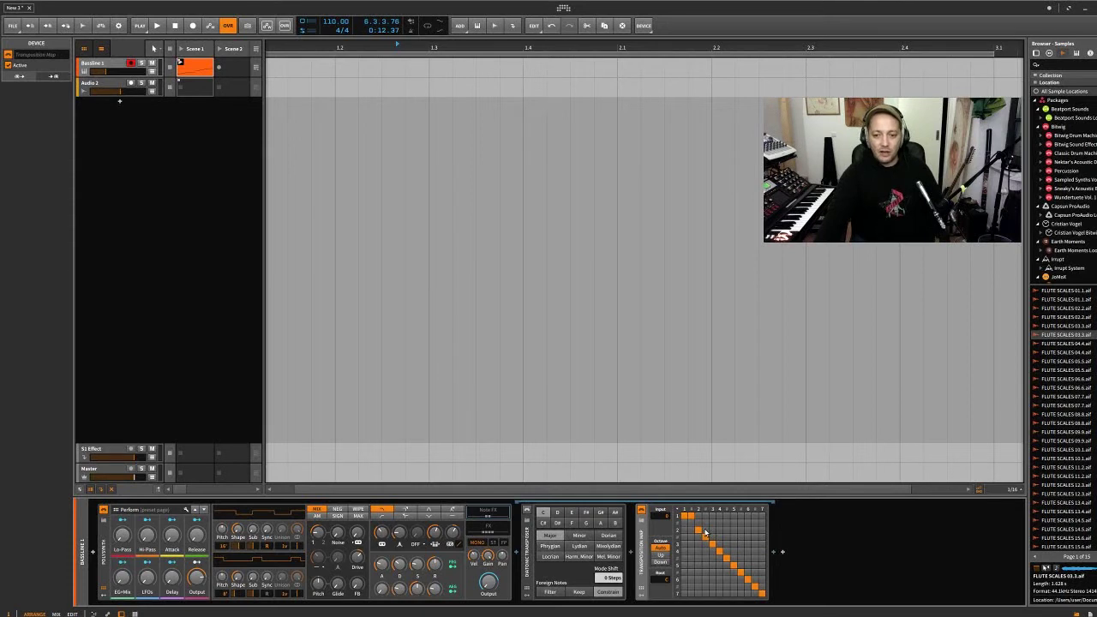
Remap C♯ to C, D♯ to D, F to E, F♯ to G, G♯ to A, and A♯ and B to C in the Transposition Map
left_click(705, 534)
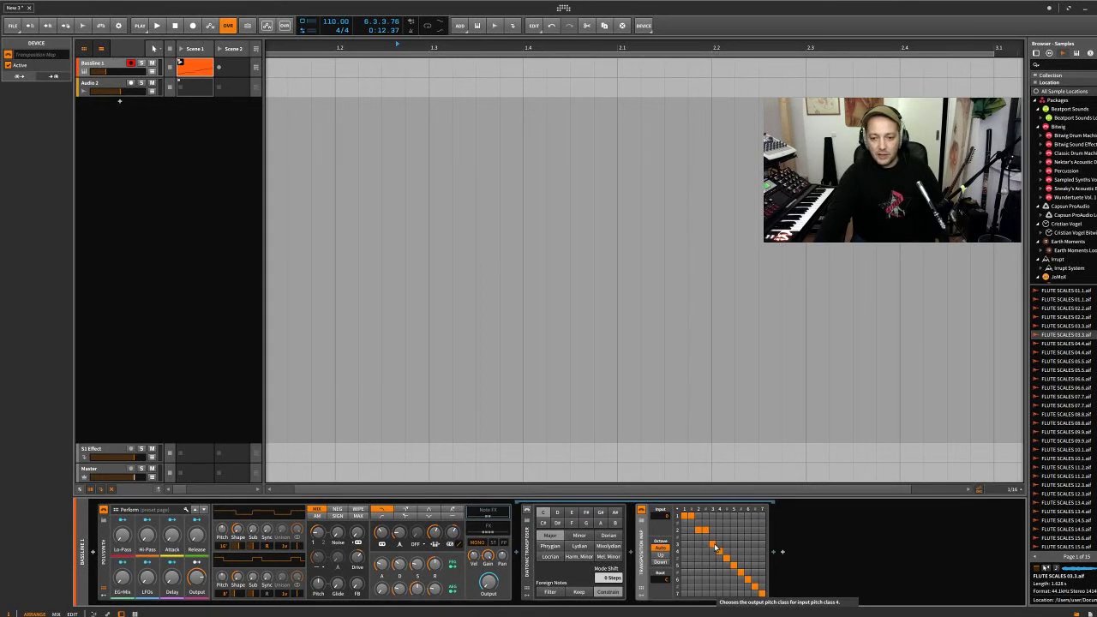
left_click(721, 553)
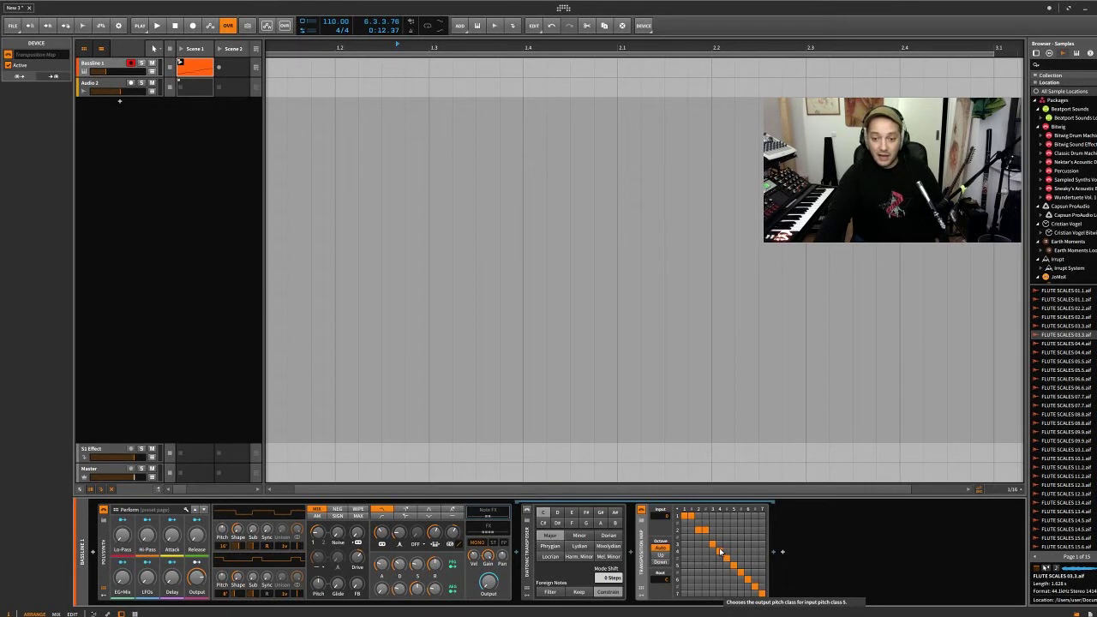
left_click(720, 547)
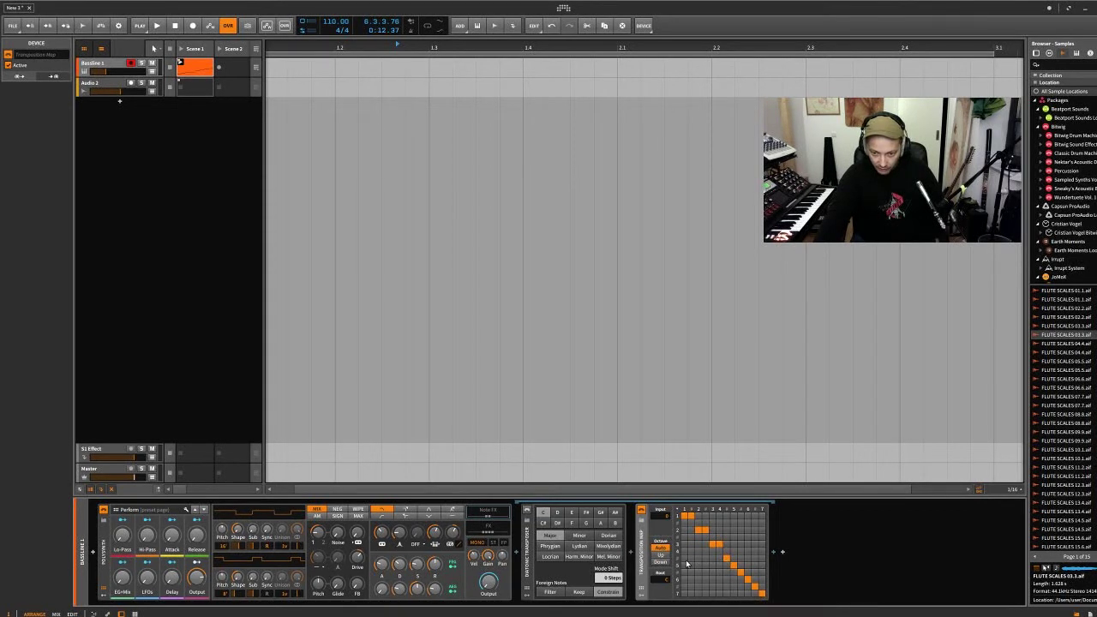
left_click(727, 566)
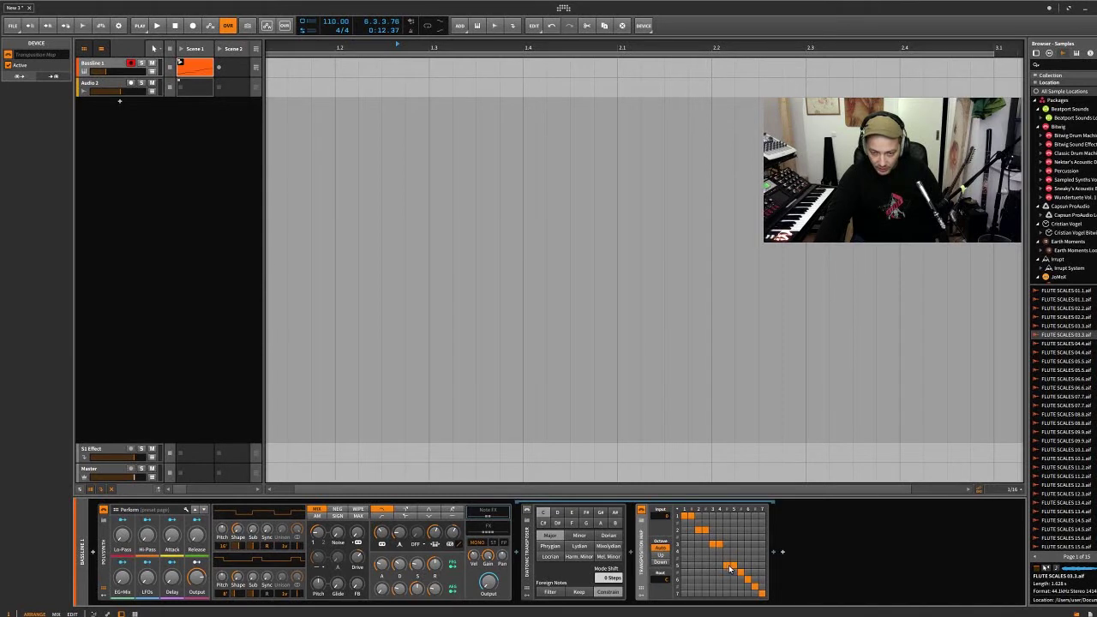
left_click(734, 565)
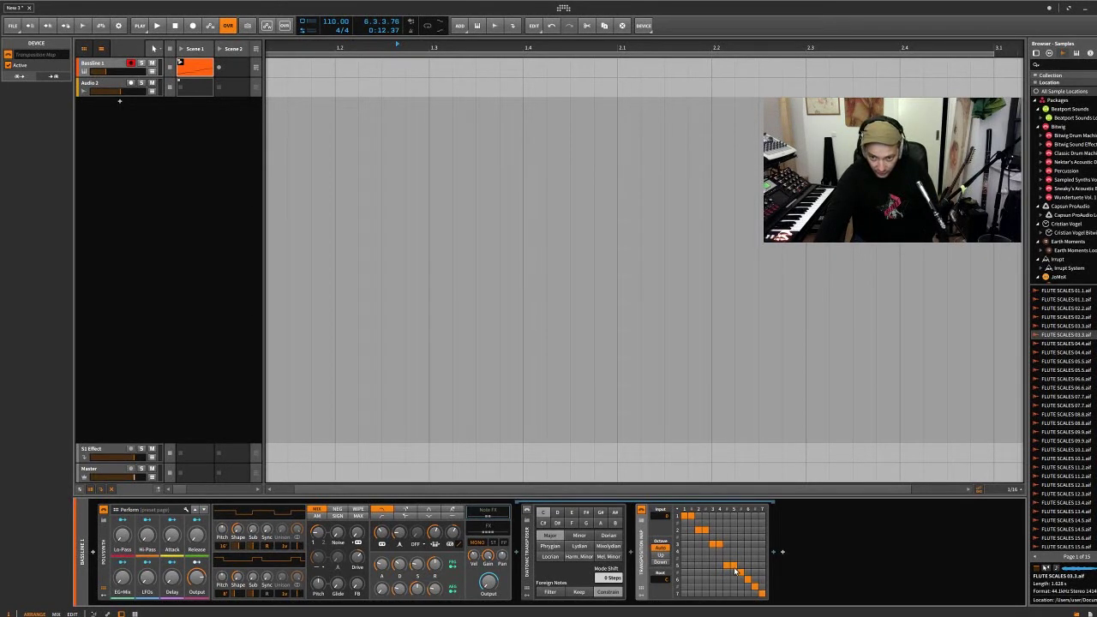
left_click(741, 581)
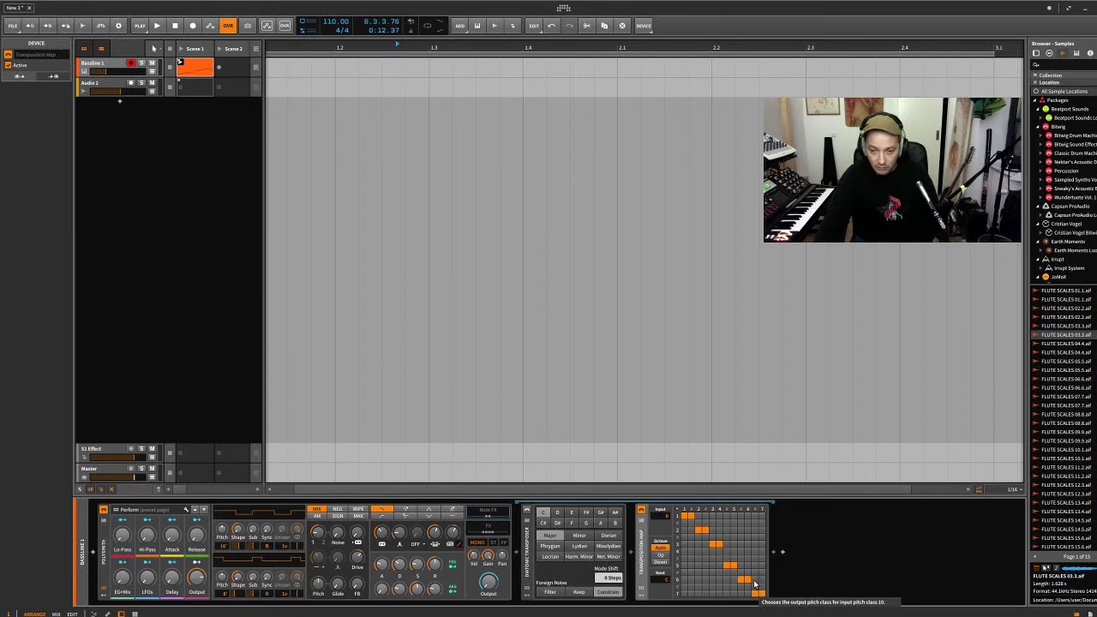
left_click(756, 516)
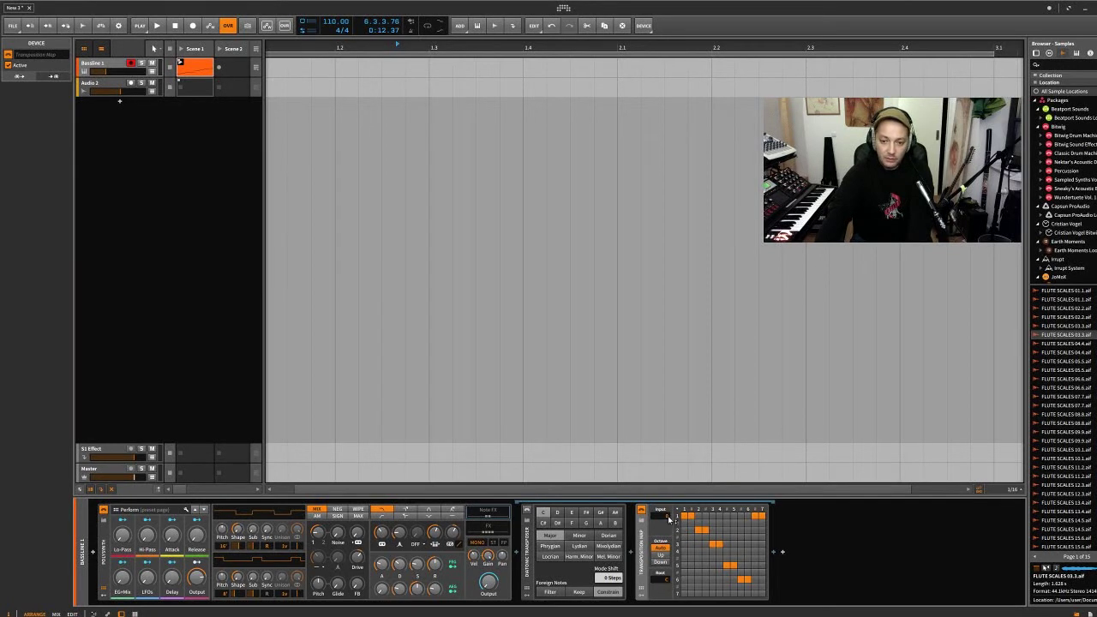
Audition the remapped bassline while checking the Bassline 1 clip's notes, return to the device chain, and stop playback
key("space")
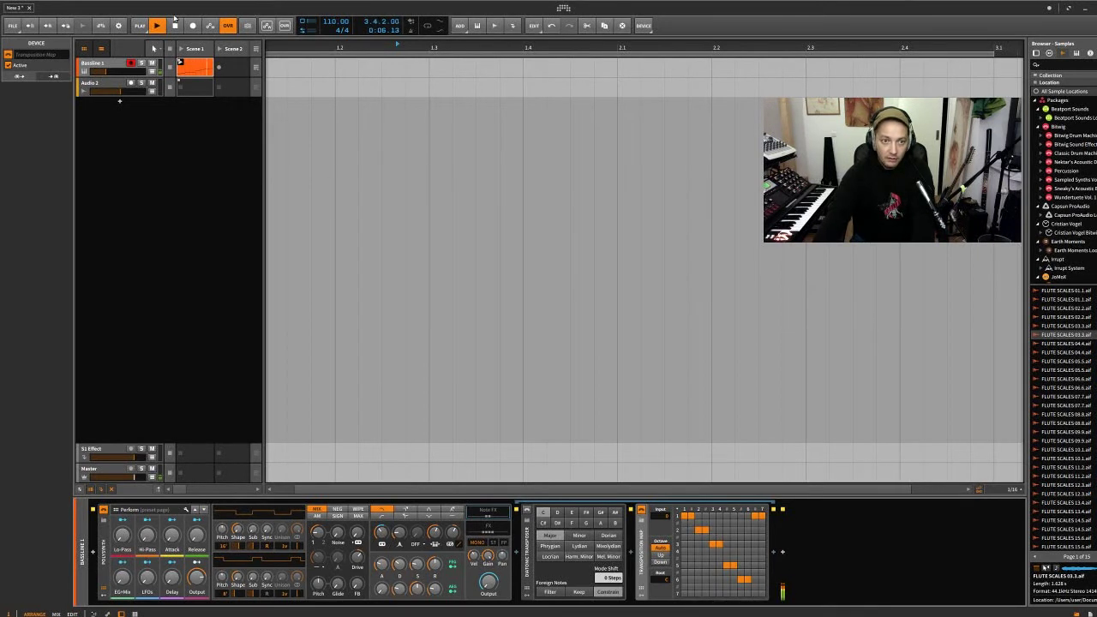
left_click(194, 68)
double_click(194, 68)
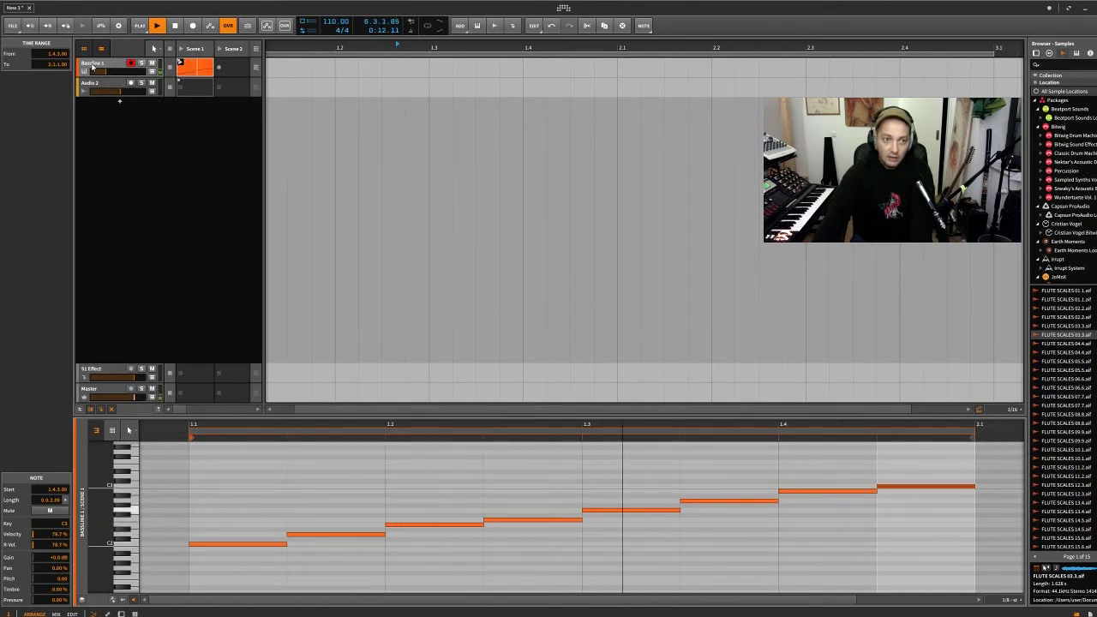
key("d")
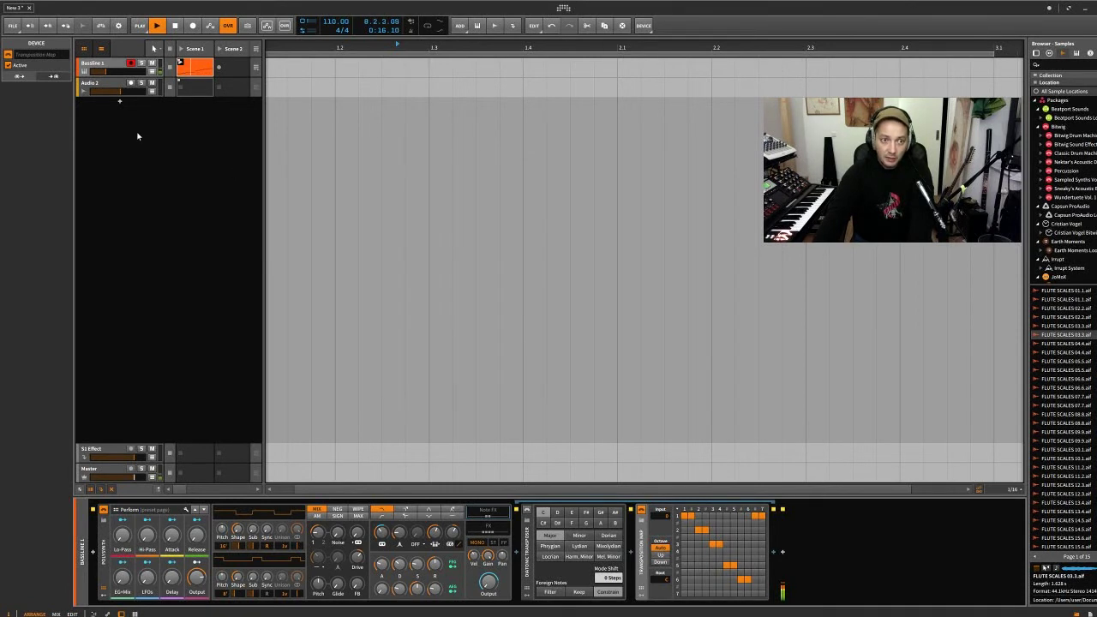
key("space")
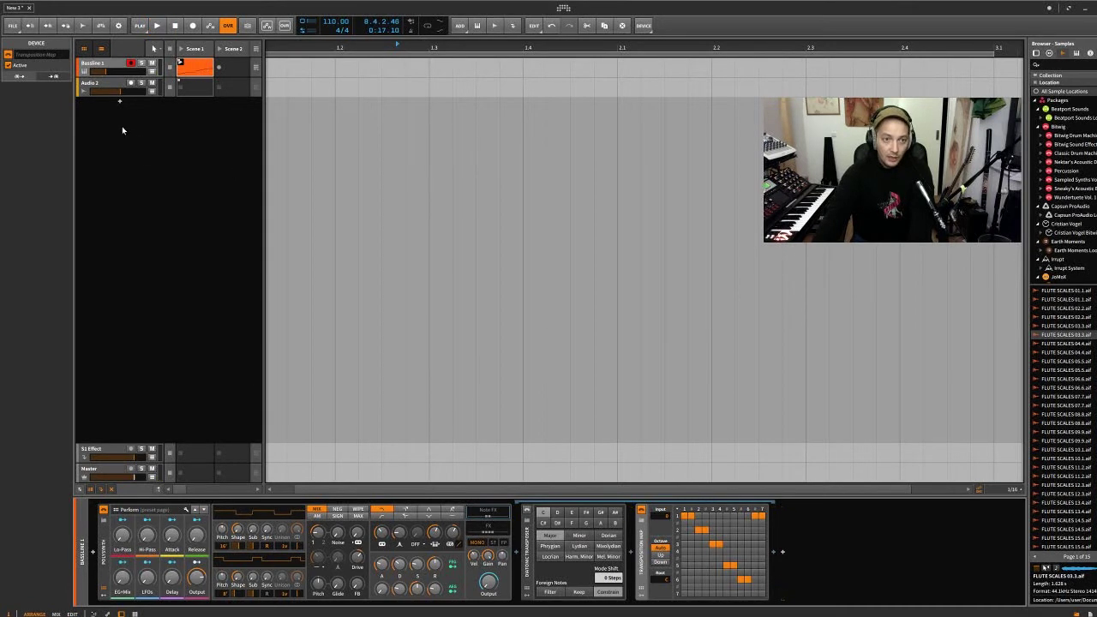
Add an instrument track and set its note input to the Transposition Map in Bassline 1's Polysynth Note FX chain
right_click(122, 129)
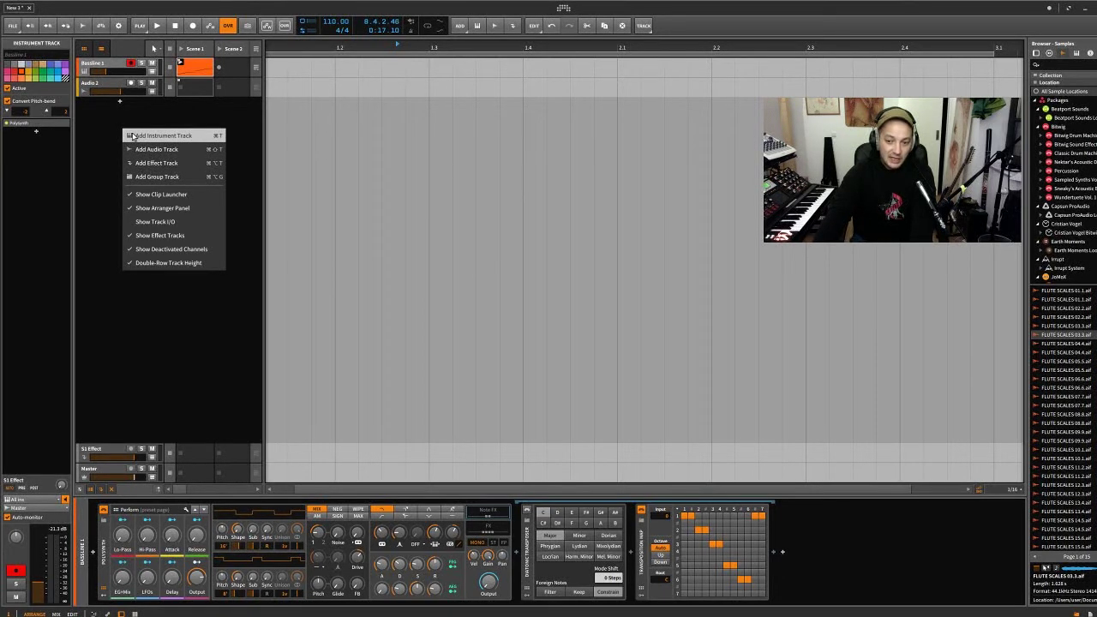
left_click(132, 135)
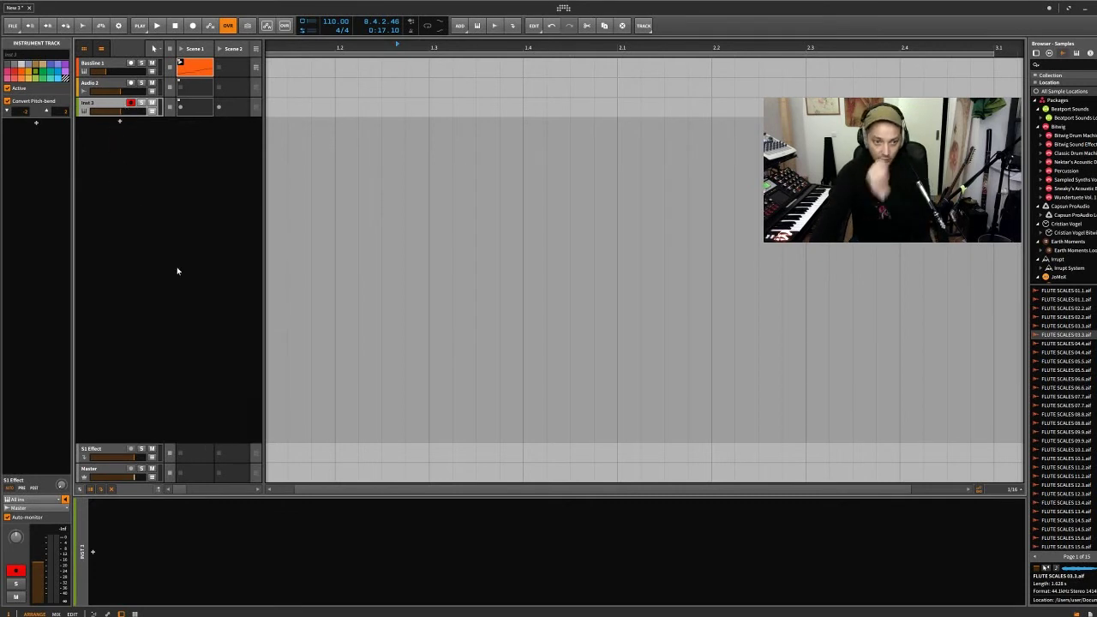
left_click(80, 490)
left_click(174, 103)
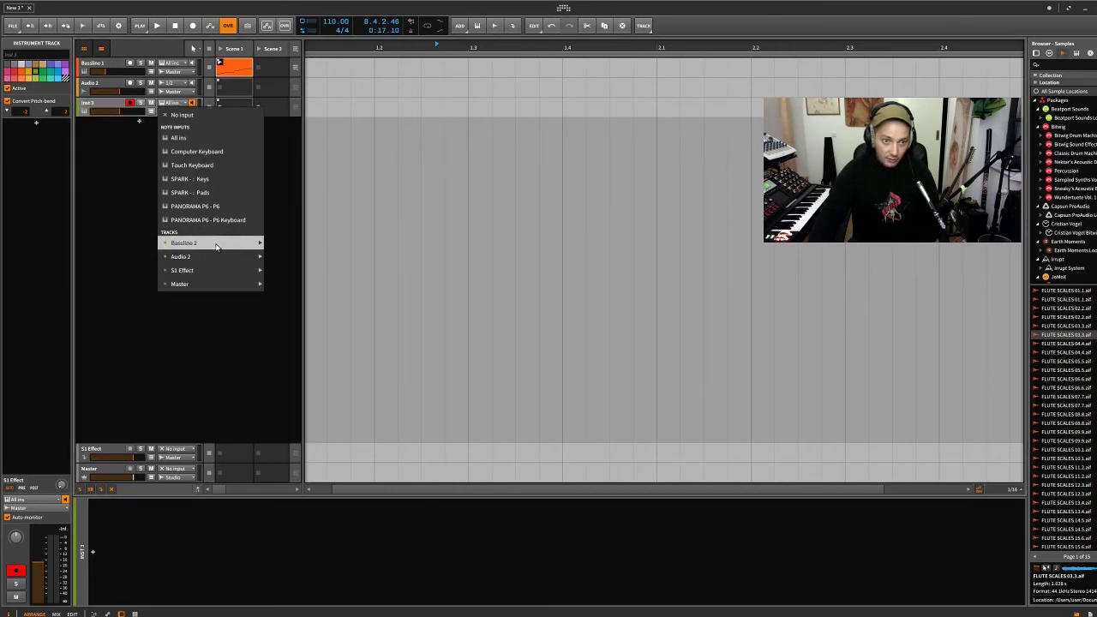
mouse_move(262, 246)
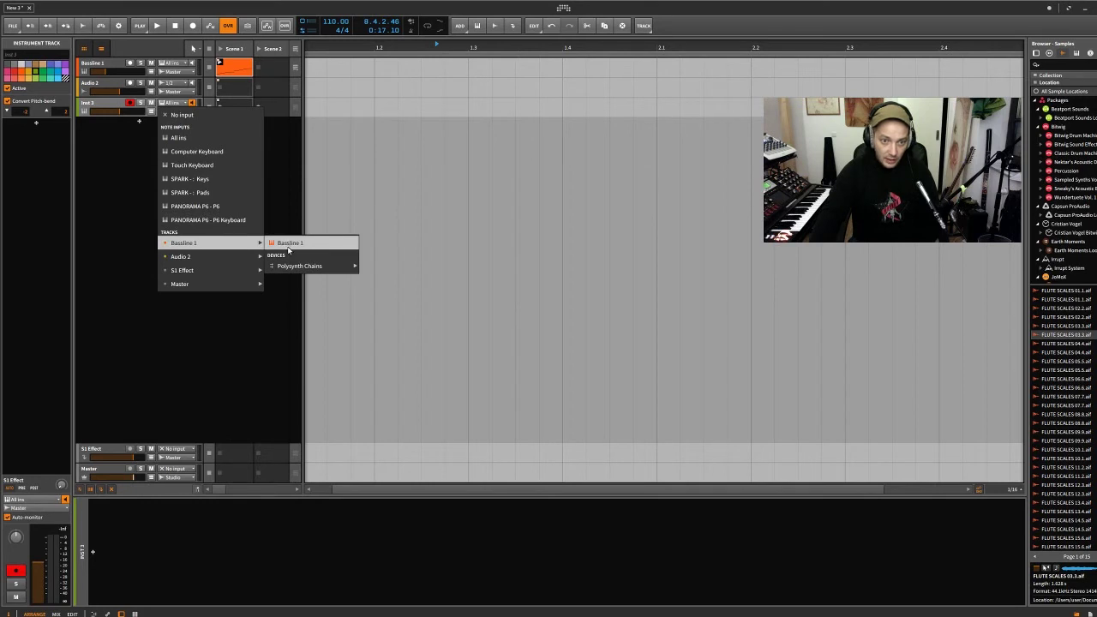
mouse_move(292, 267)
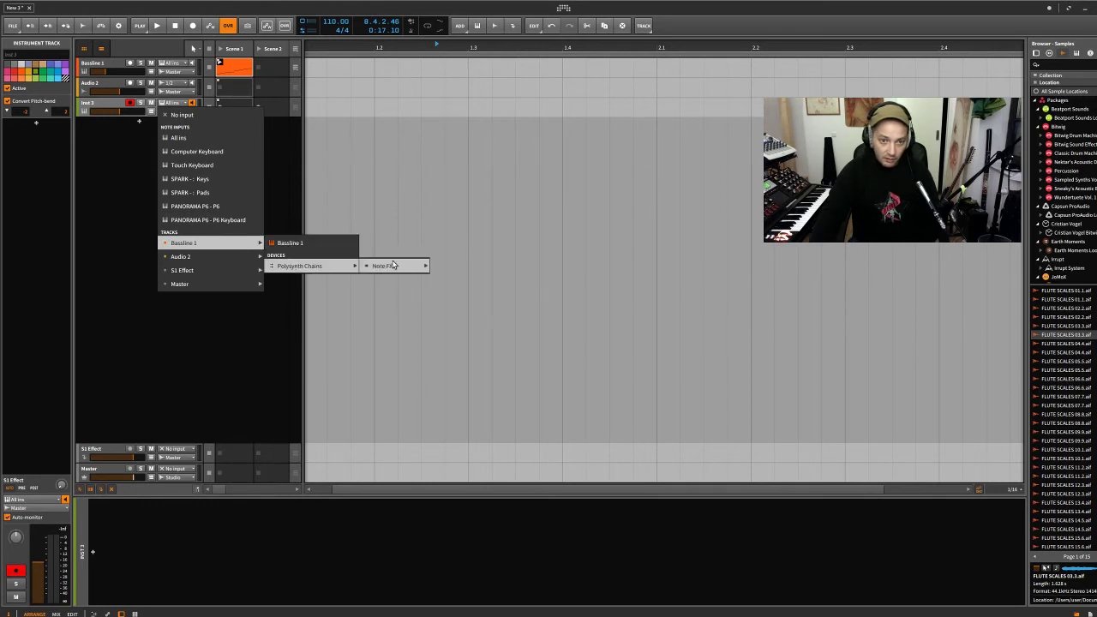
mouse_move(401, 266)
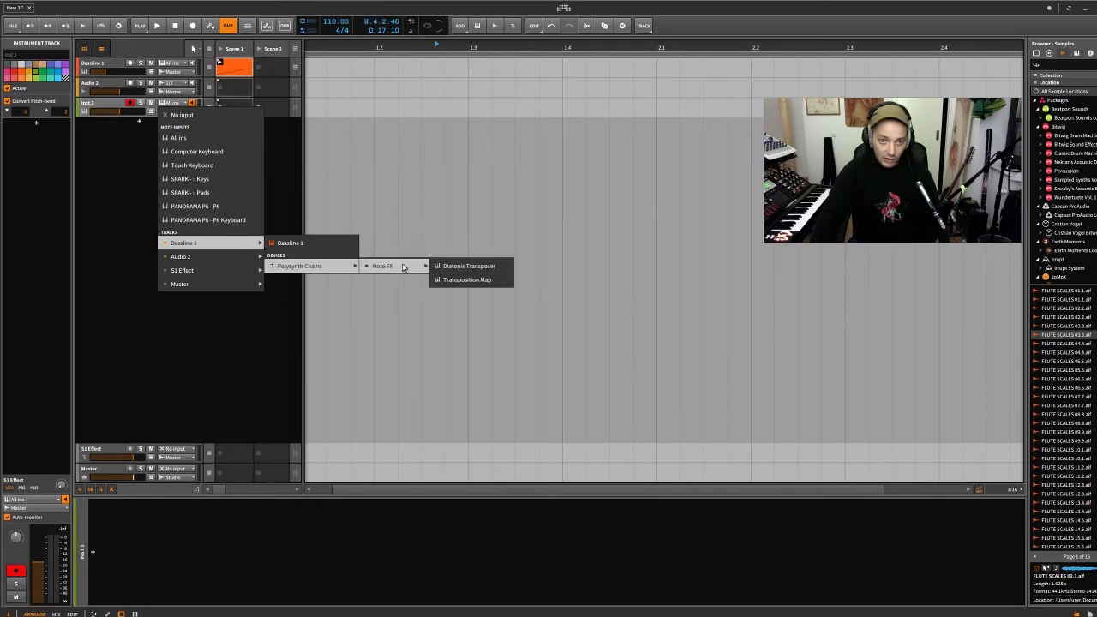
left_click(468, 280)
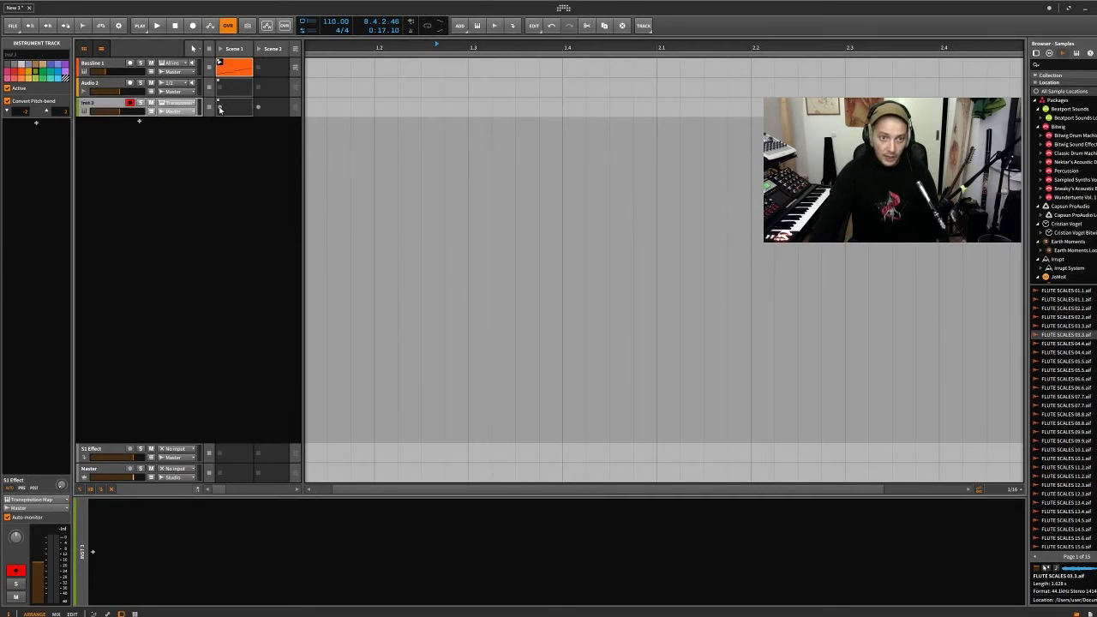
Record the Transposition Map's output into the new instrument track's Scene 1 slot during playback, then stop
key("space")
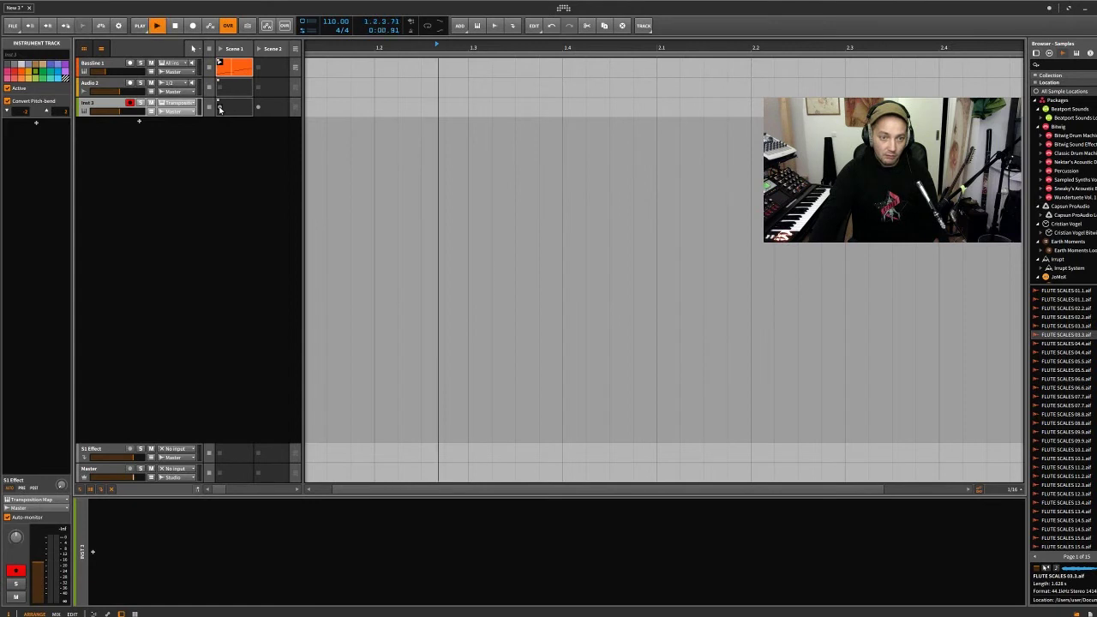
left_click(219, 108)
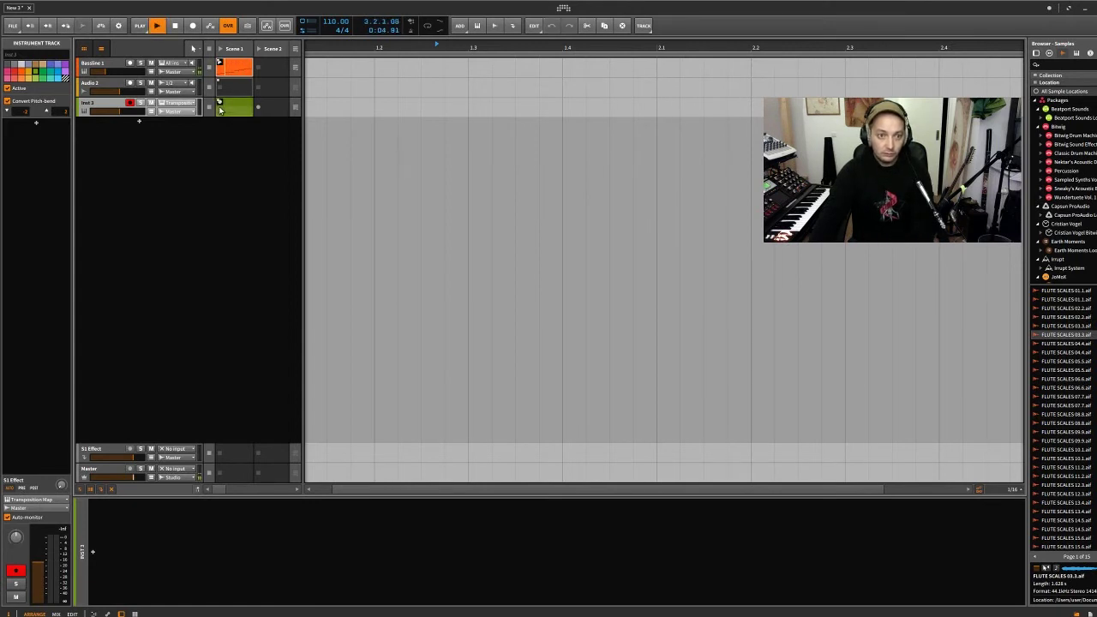
key("space")
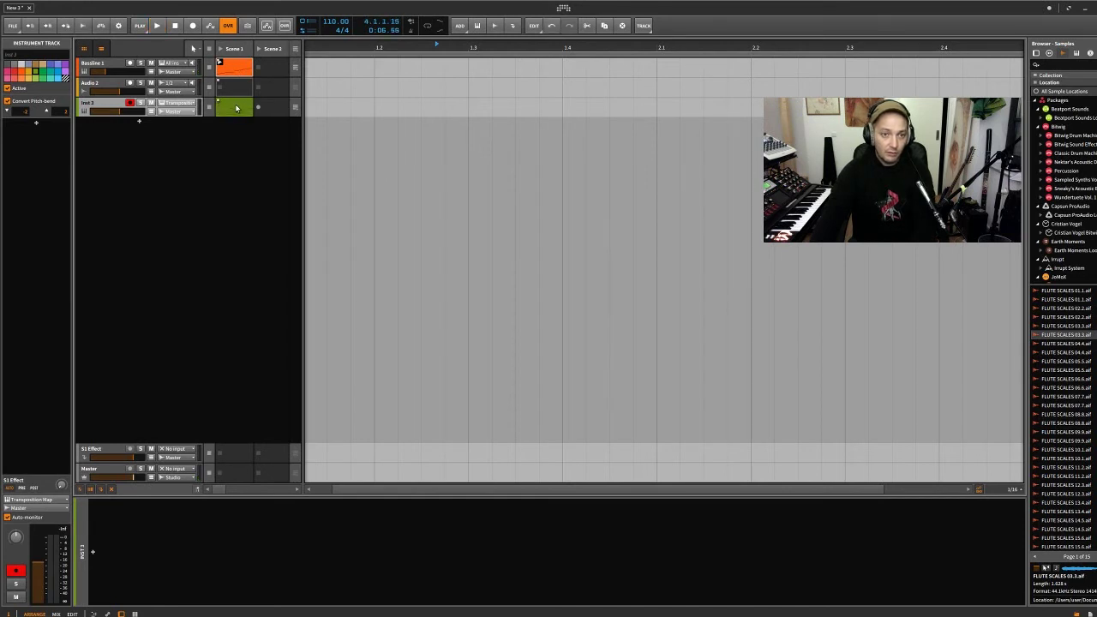
Compare the recorded clip's notes with the original Bassline 1 clip in an enlarged note editor
double_click(236, 107)
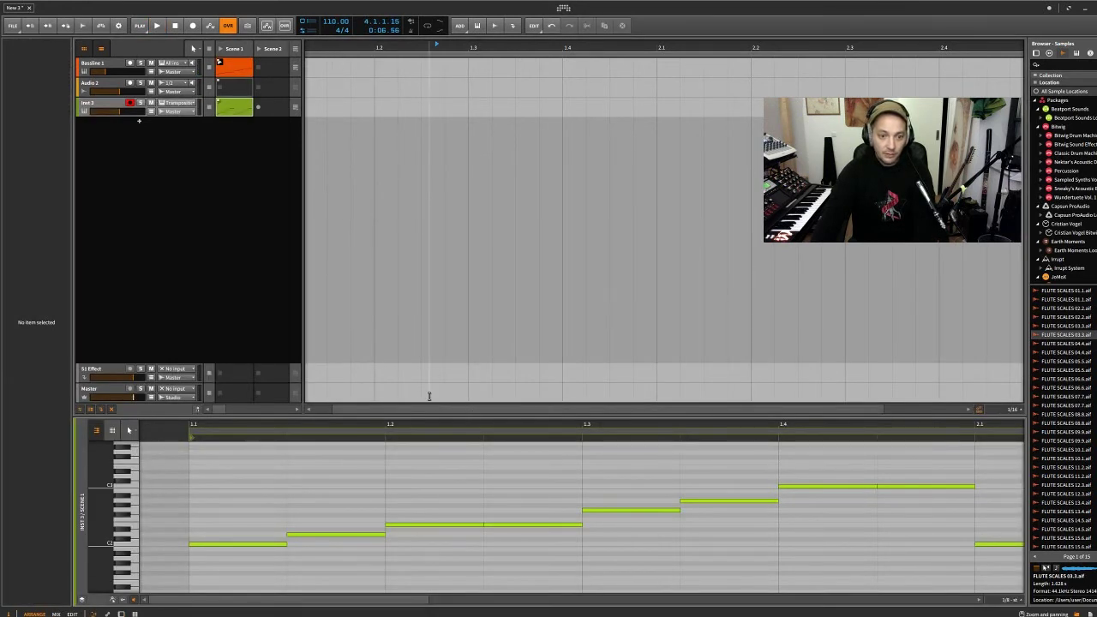
left_click_drag(438, 418, 438, 235)
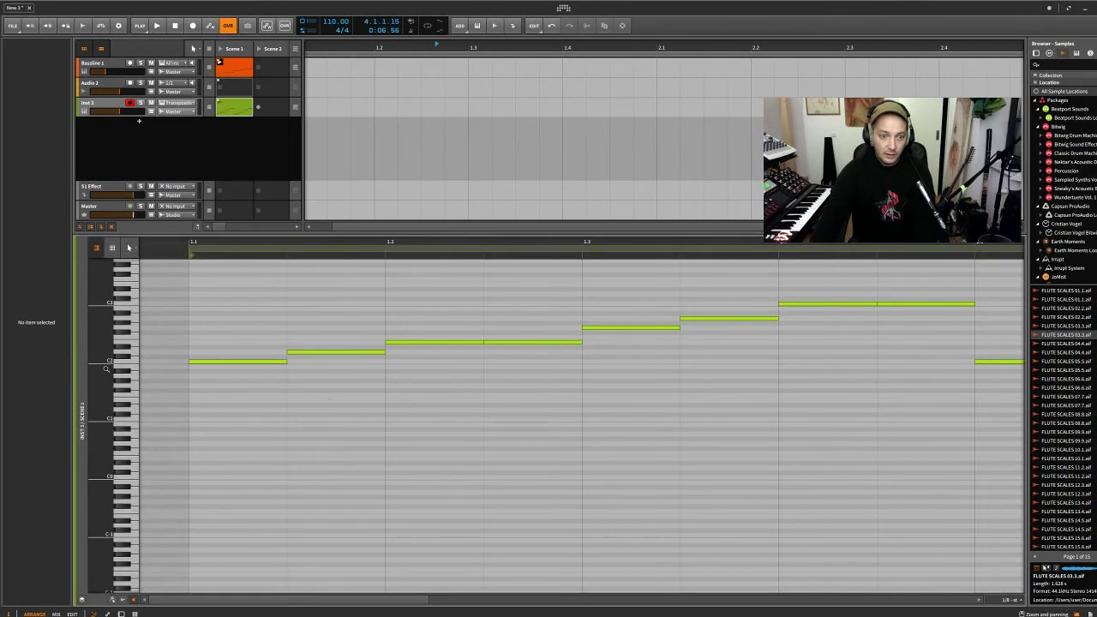
scroll(148, 381, "up", 5)
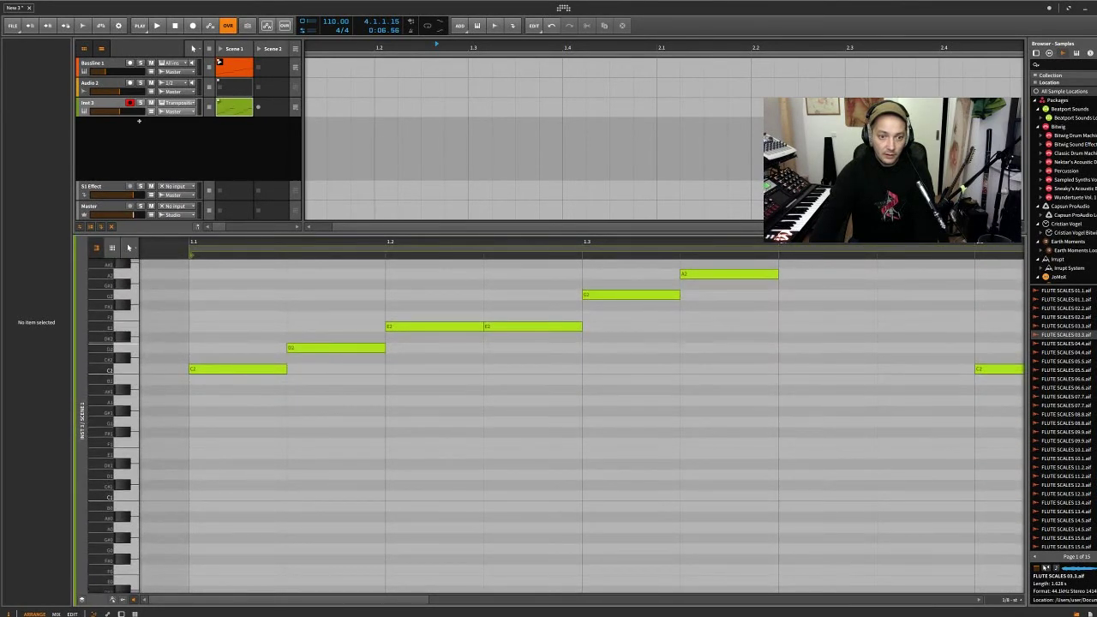
scroll(289, 398, "up", 3)
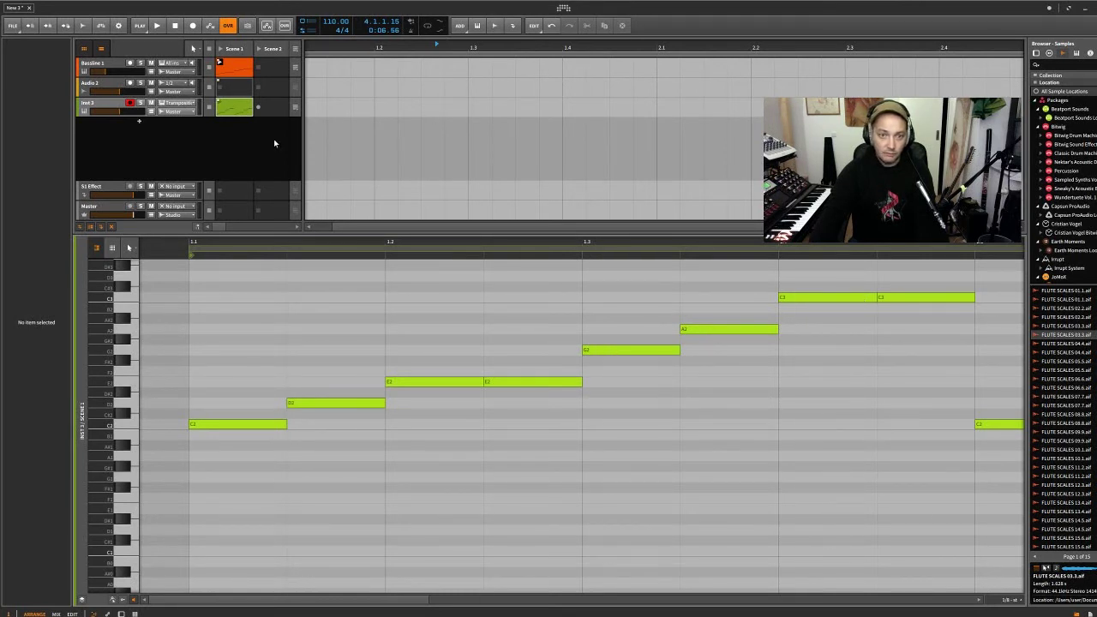
left_click(239, 66)
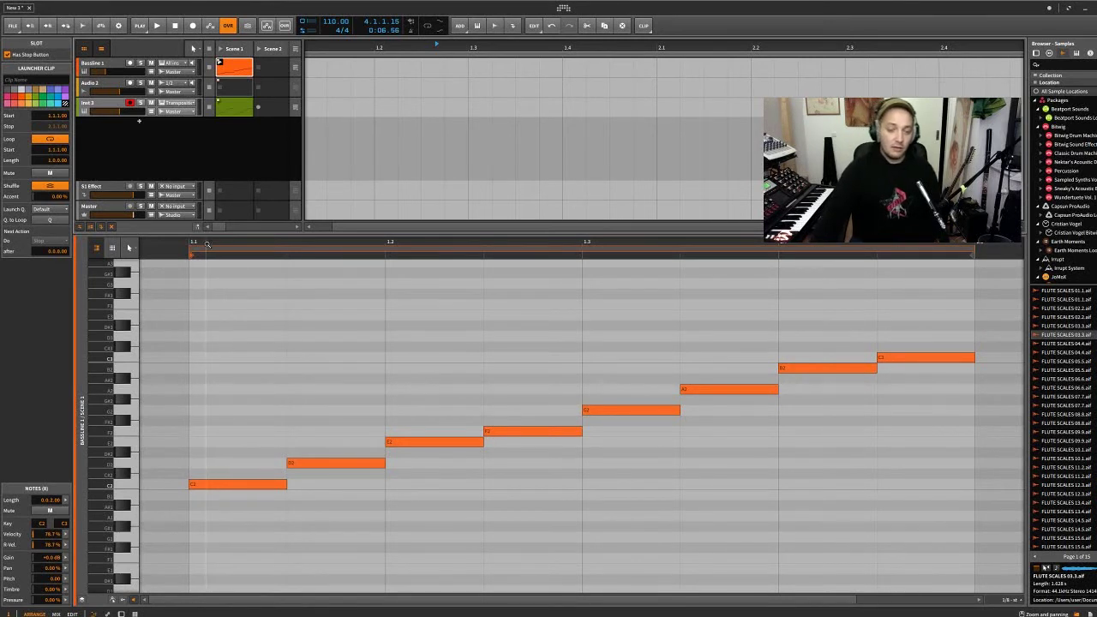
left_click(234, 106)
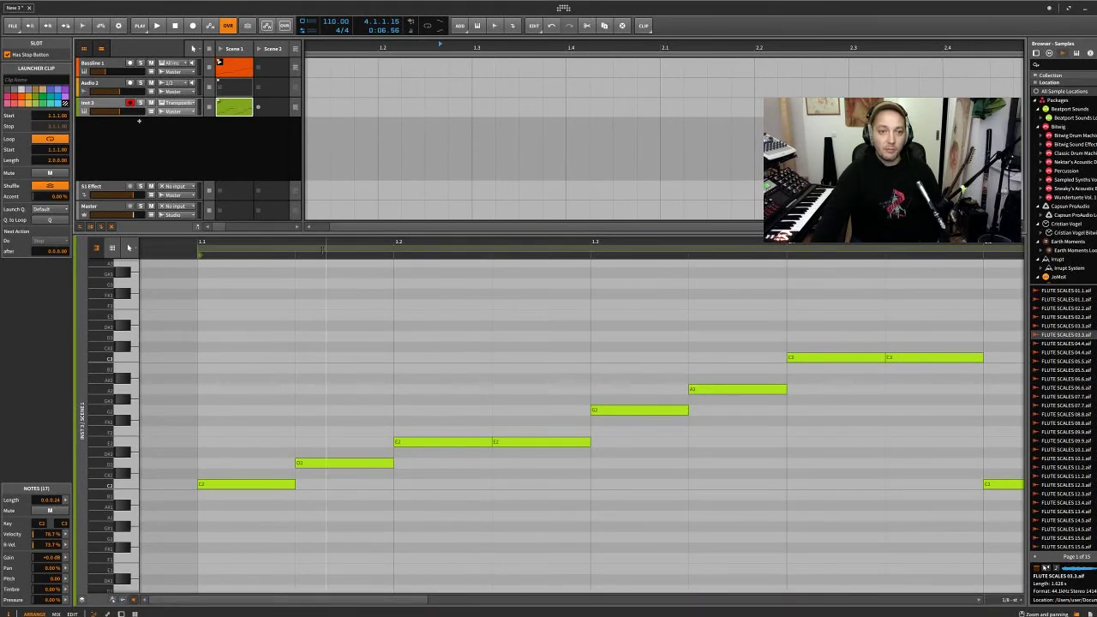
Set the octave mode of Bassline 1's Transposition Map to Up, delete the recorded Inst 3 clip, and audition the bassline
double_click(104, 70)
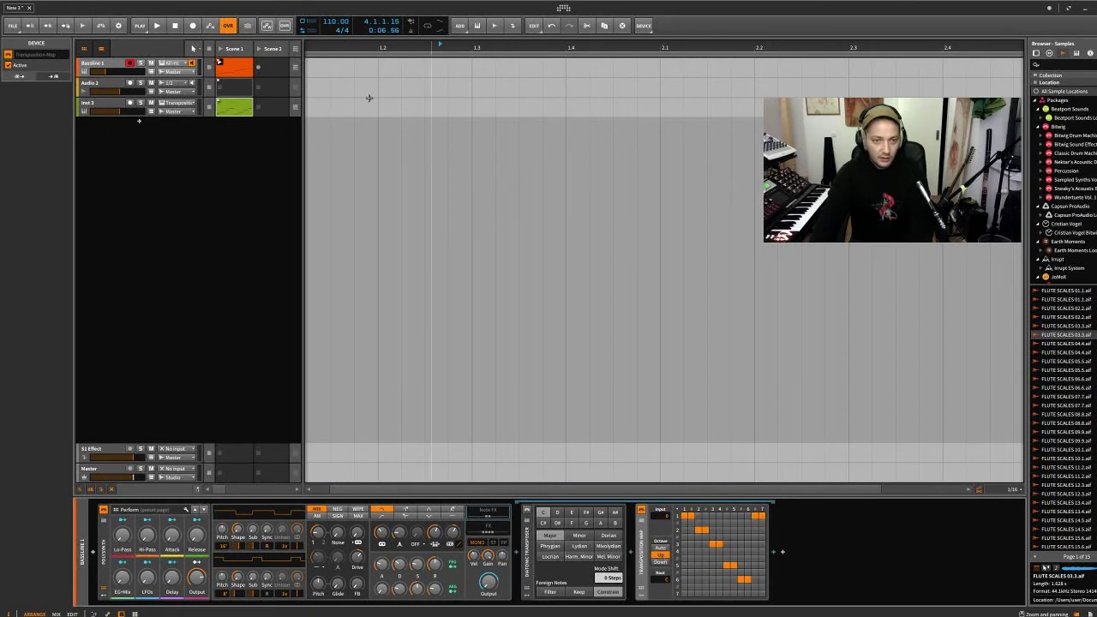
left_click(236, 104)
key("Delete")
key("space")
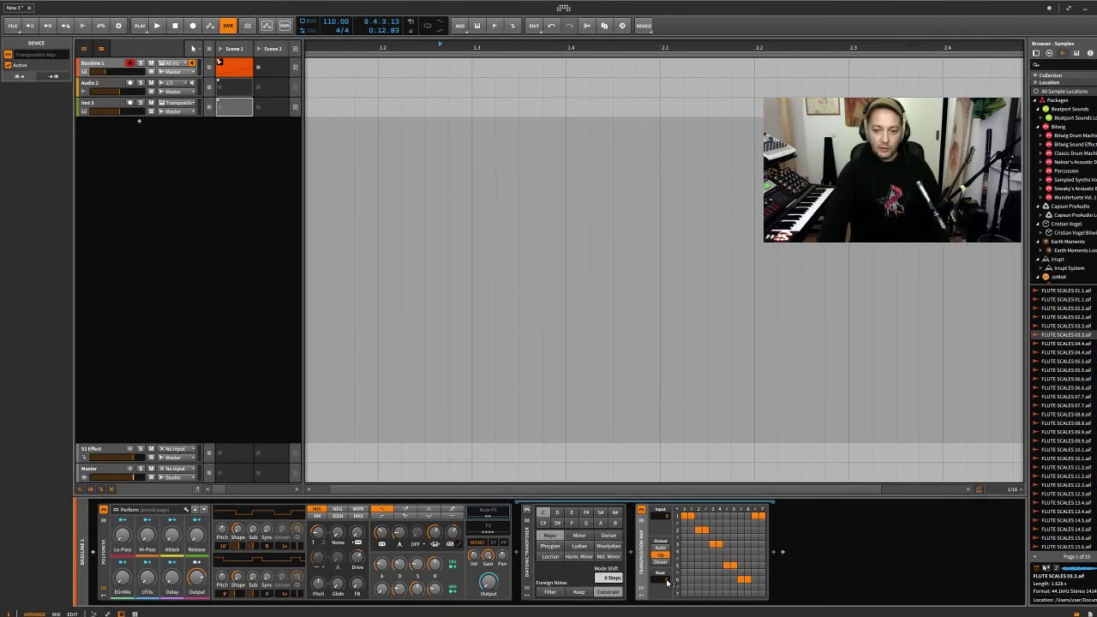
Set the Transposition Map's octave mode to Auto and audition the bassline while trying root D, returning the root to C
left_click(667, 583)
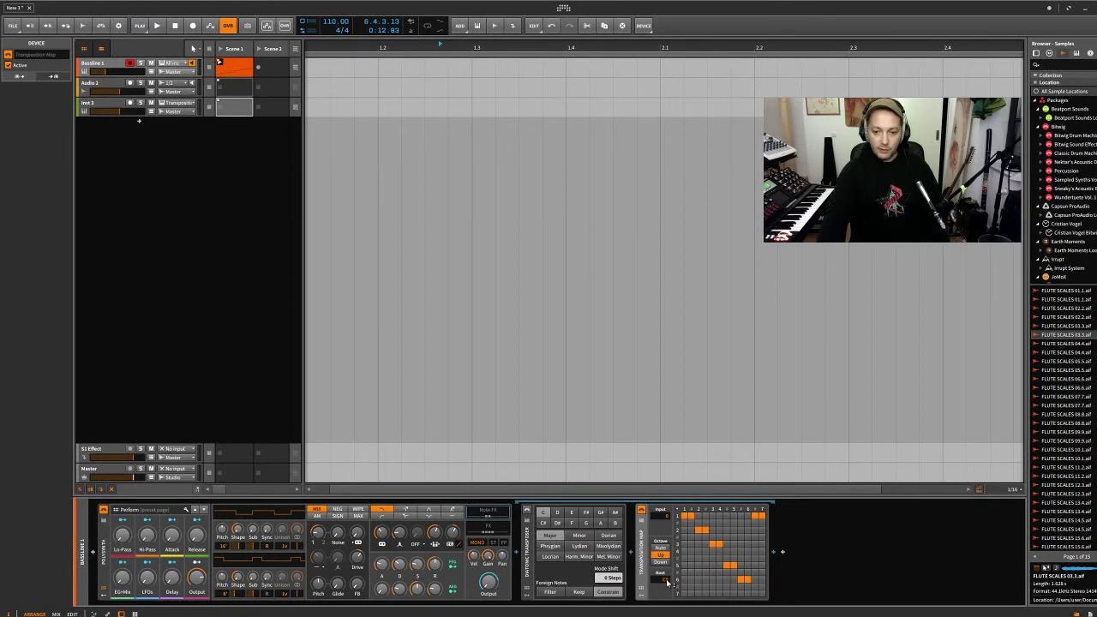
key("space")
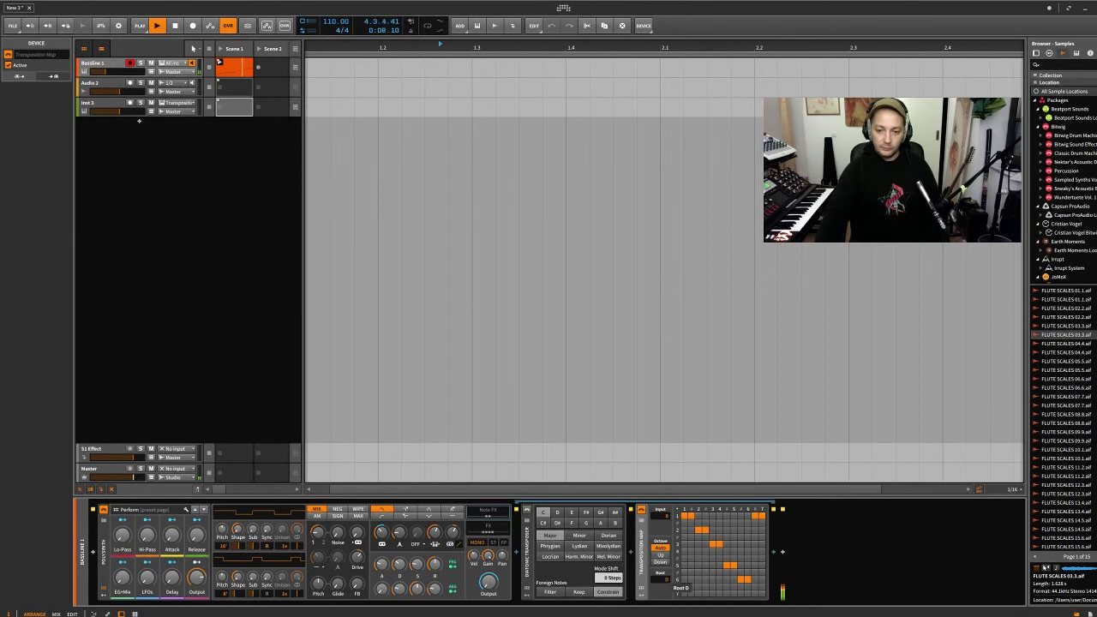
key("space")
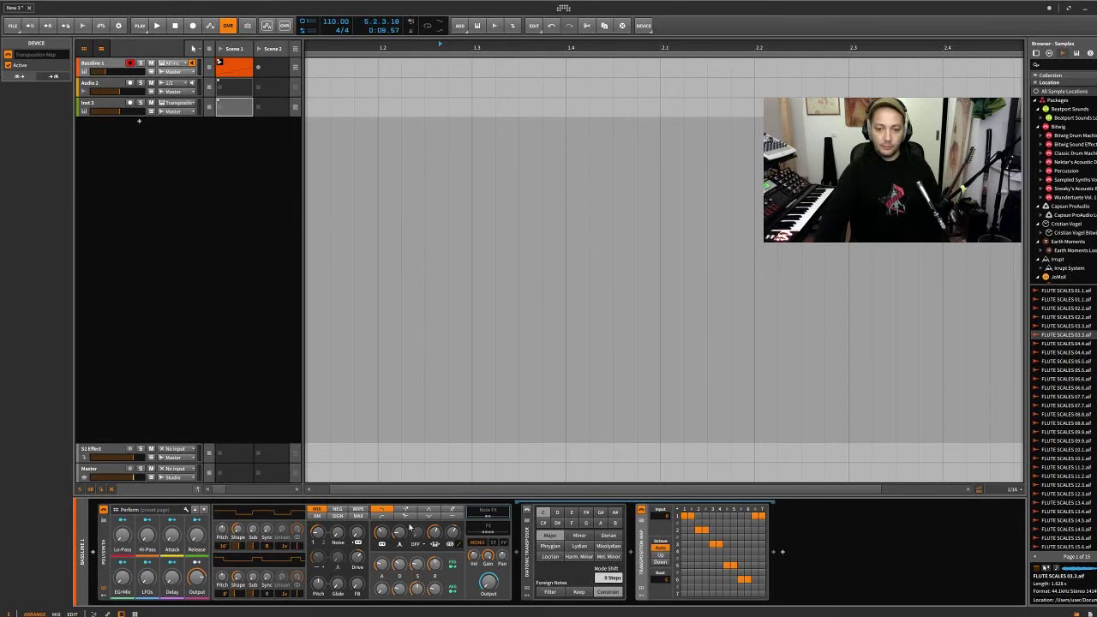
Insert Bitwig's Note Pitch Shifter after the Transposition Map in Bassline 1's Polysynth Note FX chain
left_click(527, 545)
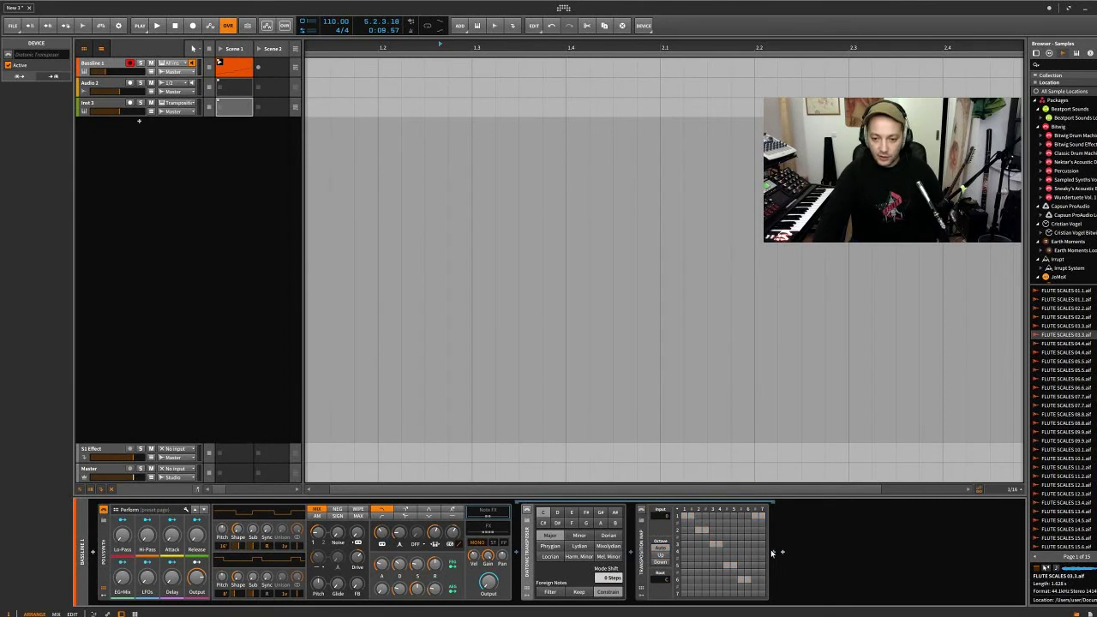
left_click(772, 553)
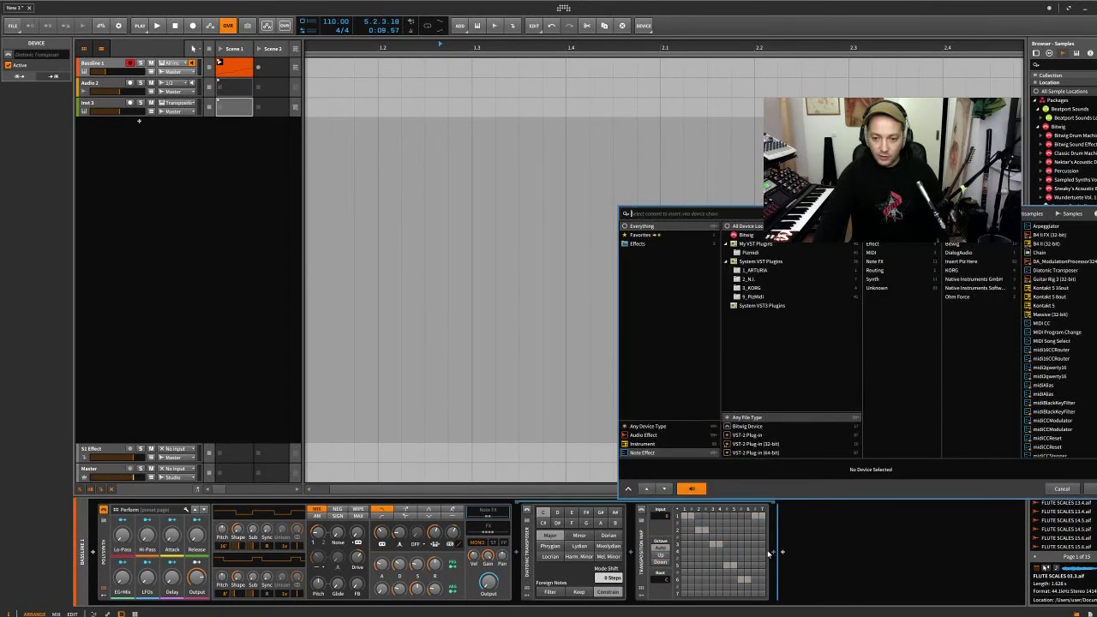
left_click(753, 426)
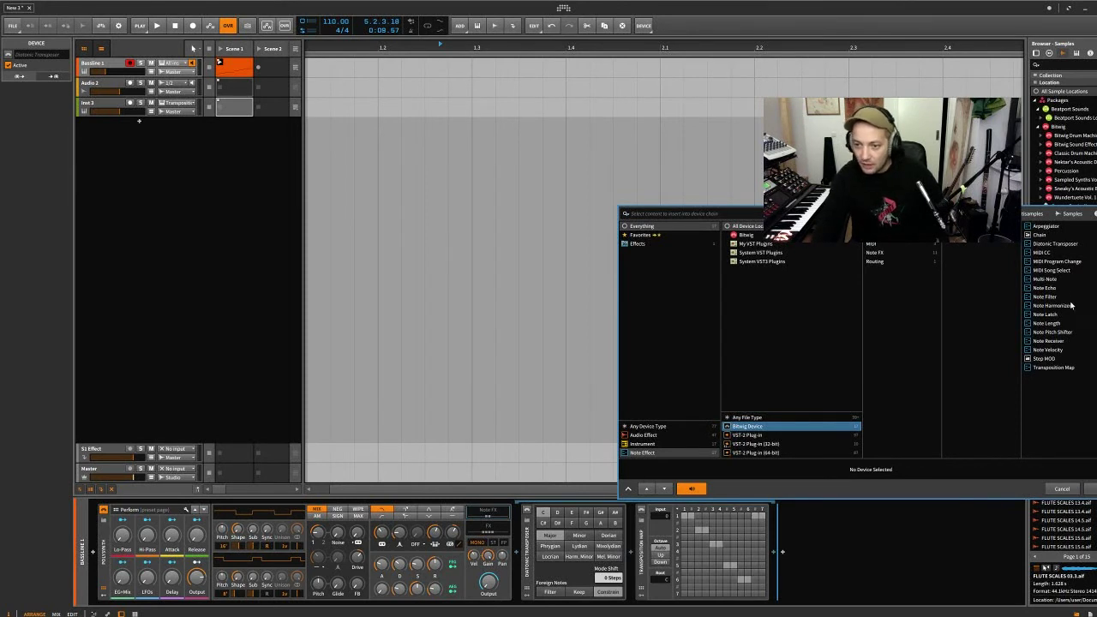
left_click(1060, 332)
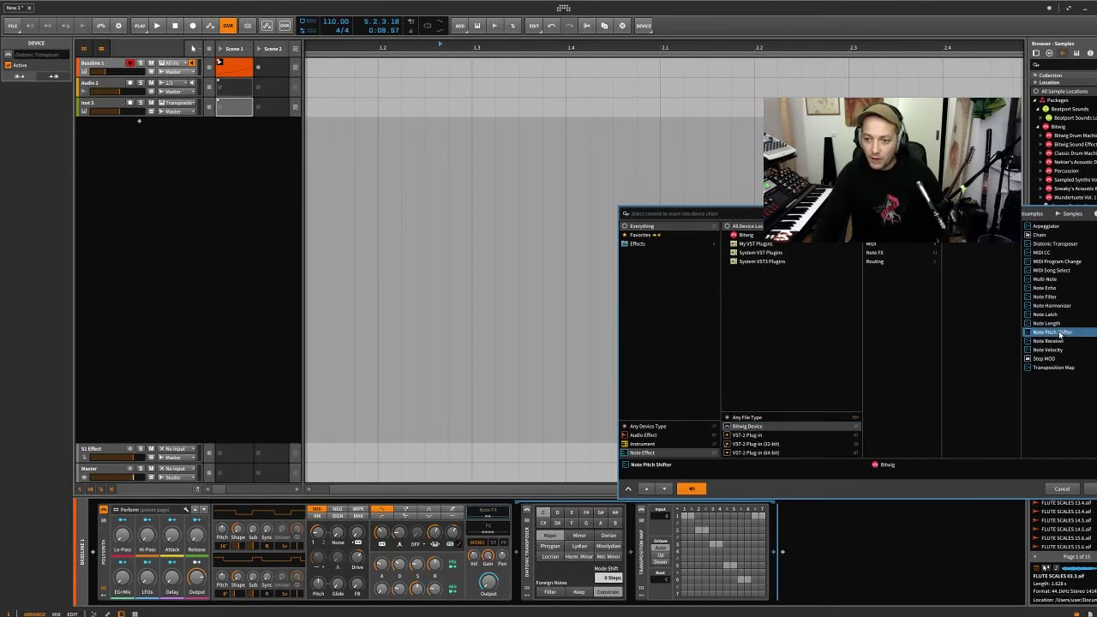
left_click(1091, 489)
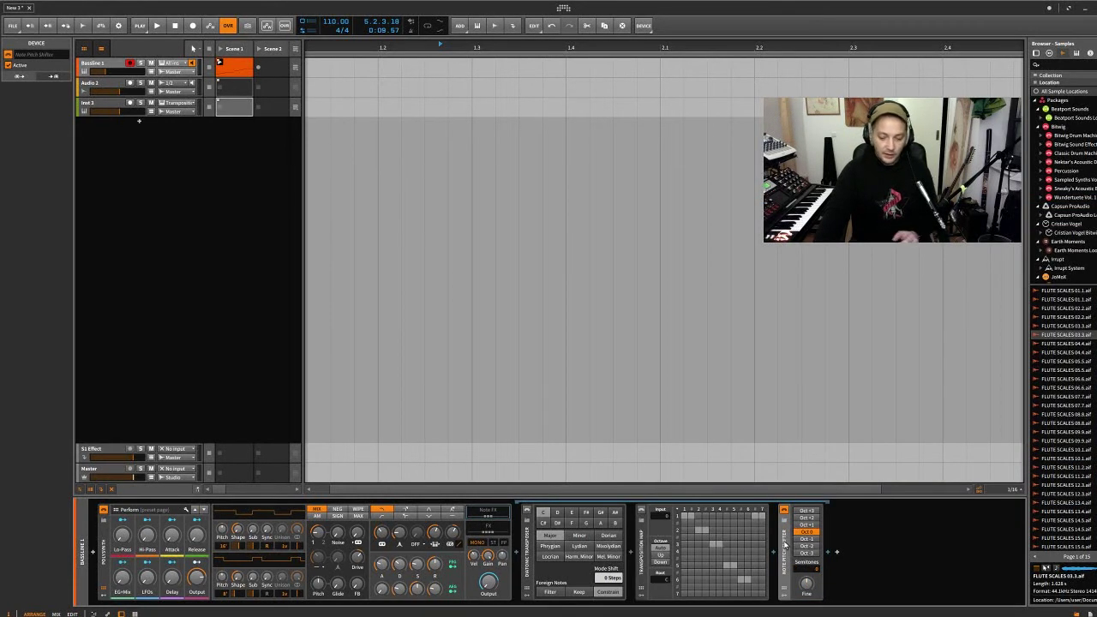
Audition the bassline through the Note Pitch Shifter and raise its semitone shift to 1
key("space")
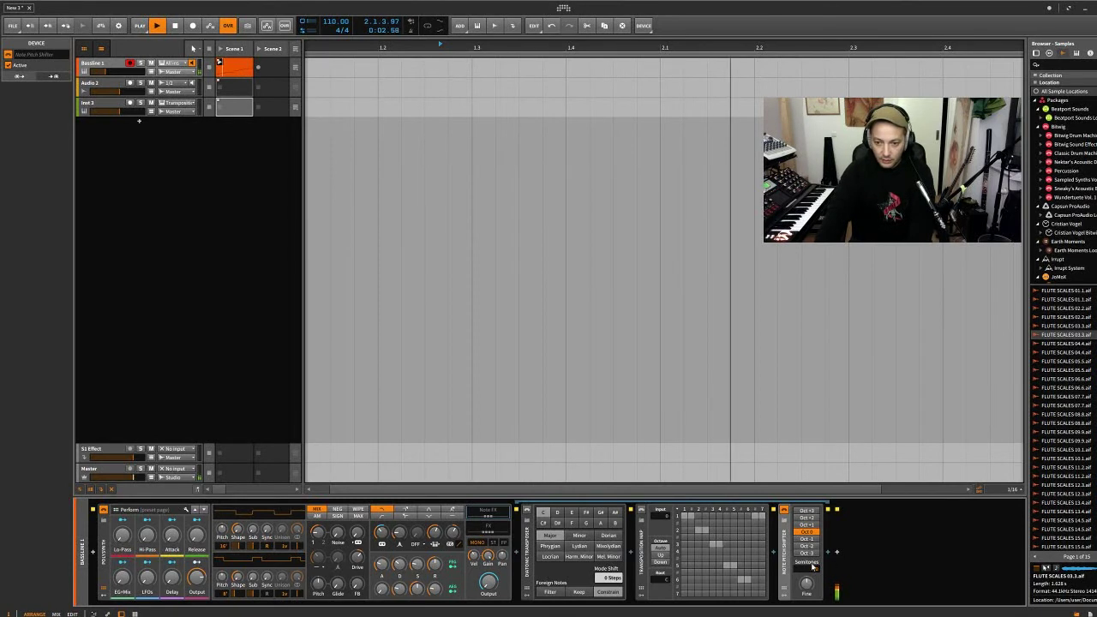
key("space")
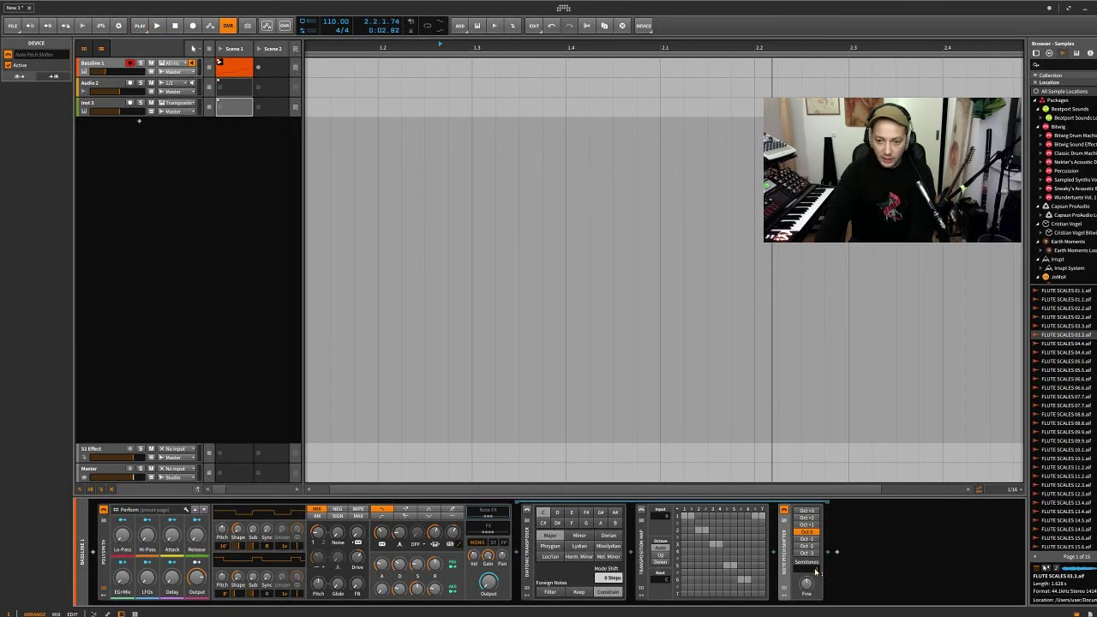
key("space")
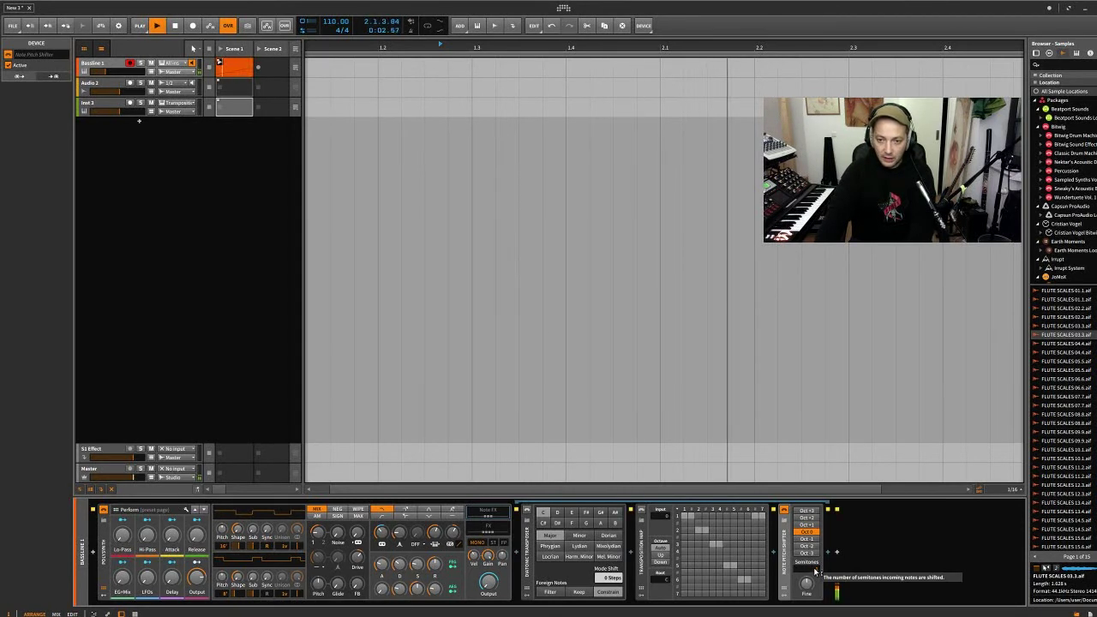
key("space")
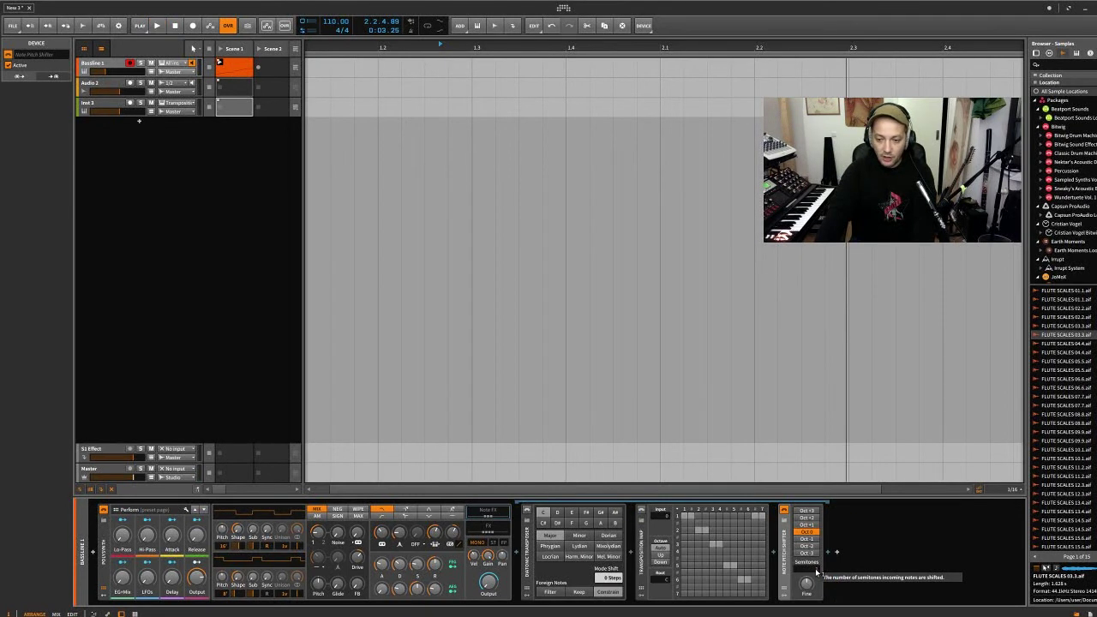
scroll(818, 573, "up", 1)
scroll(814, 573, "up", 1)
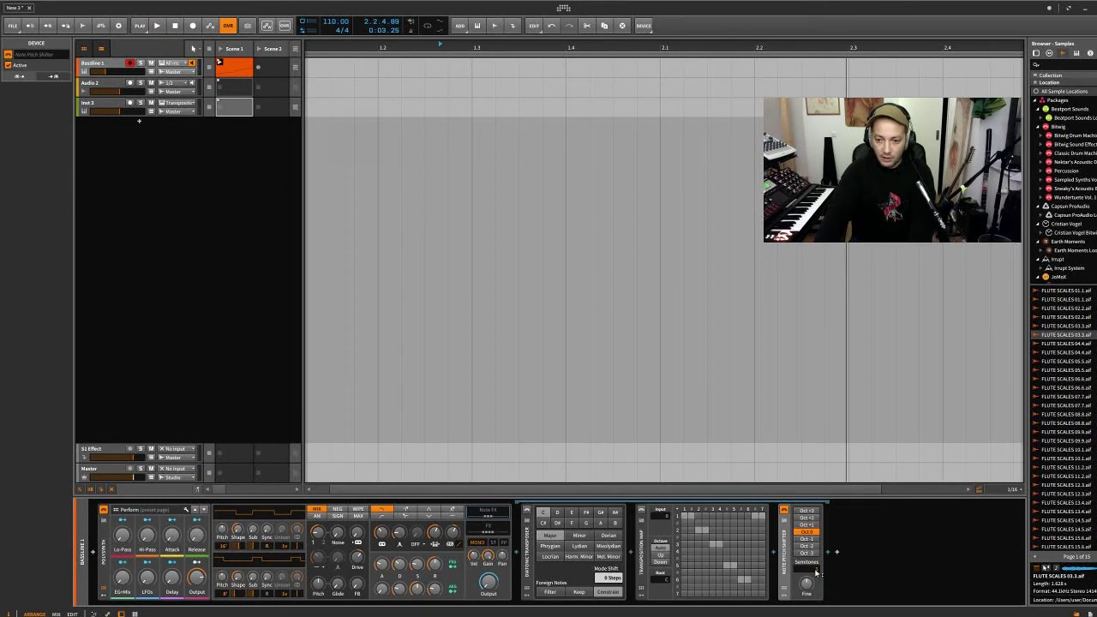
Audition the bassline while varying the Note Pitch Shifter's fine tuning, including a value of 44%
key("space")
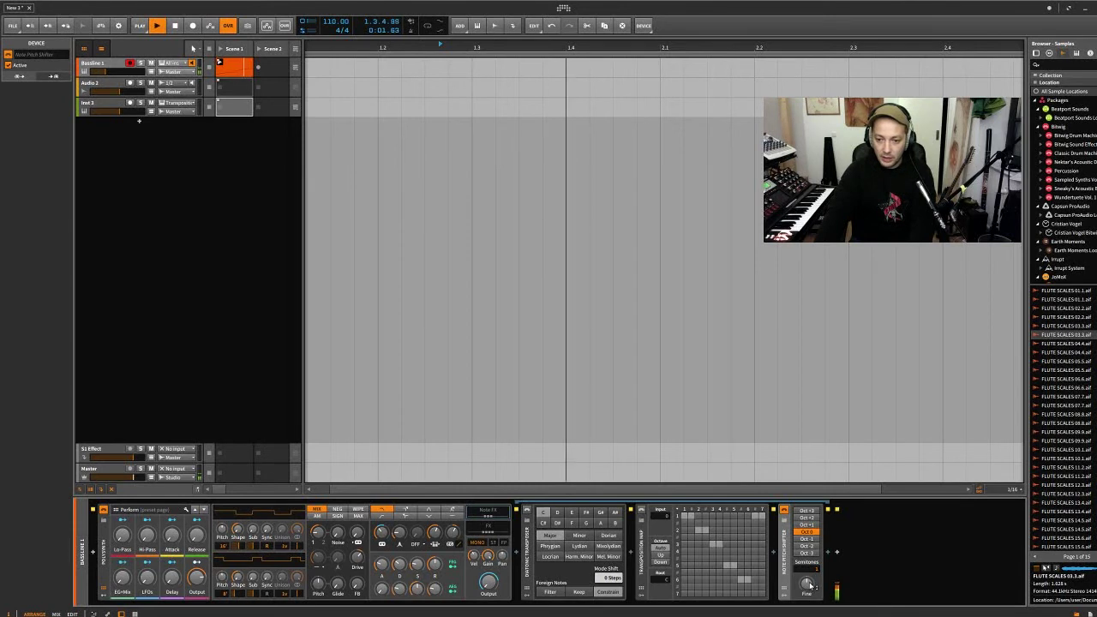
key("space")
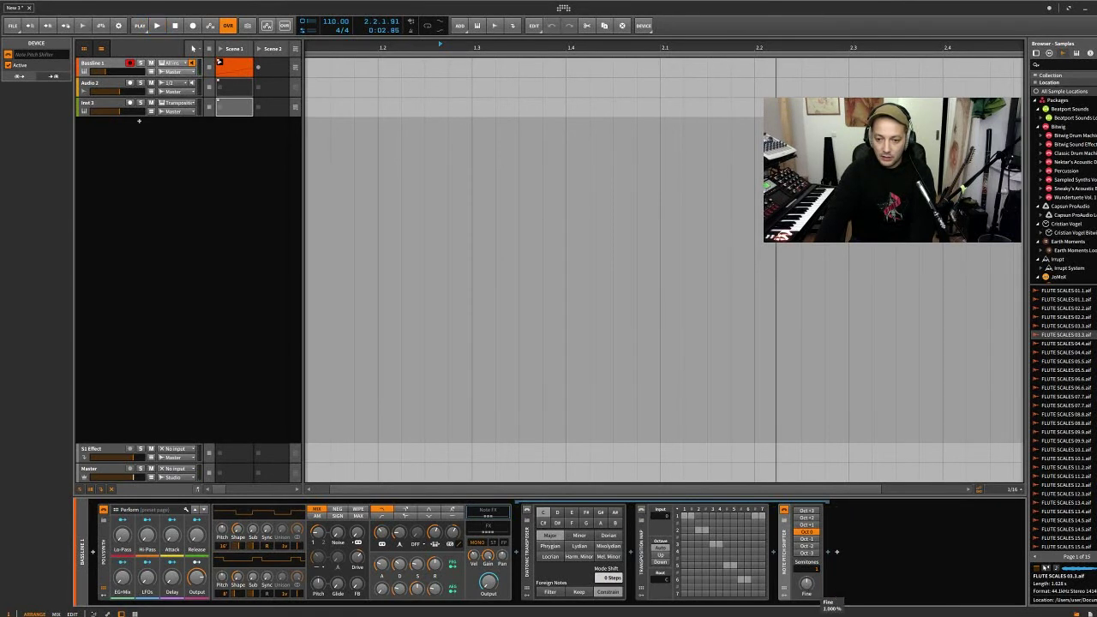
key("space")
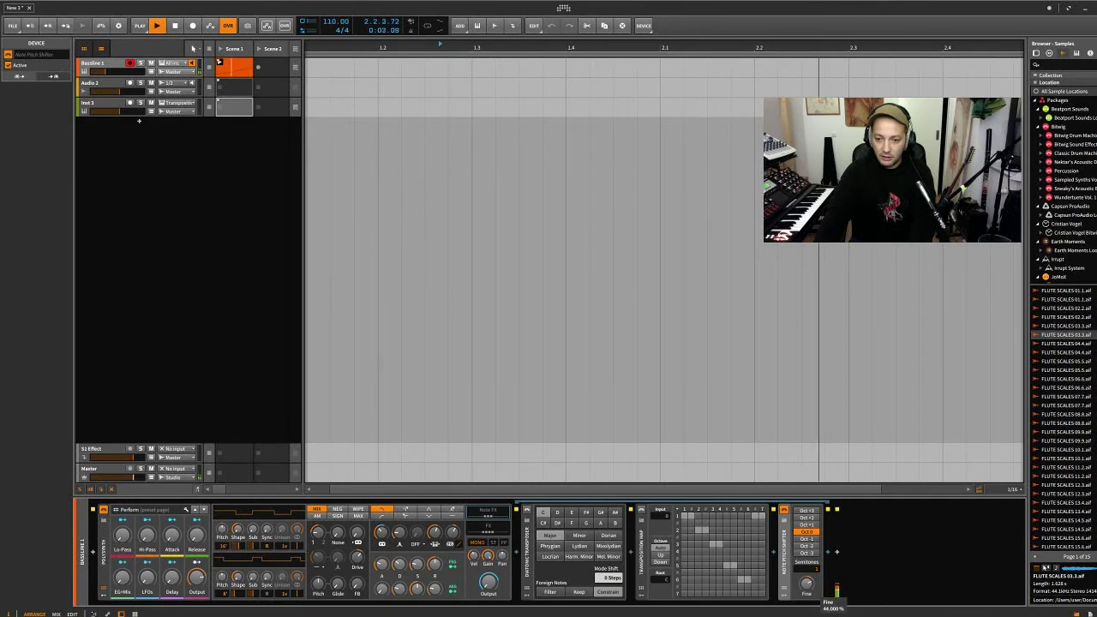
key("space")
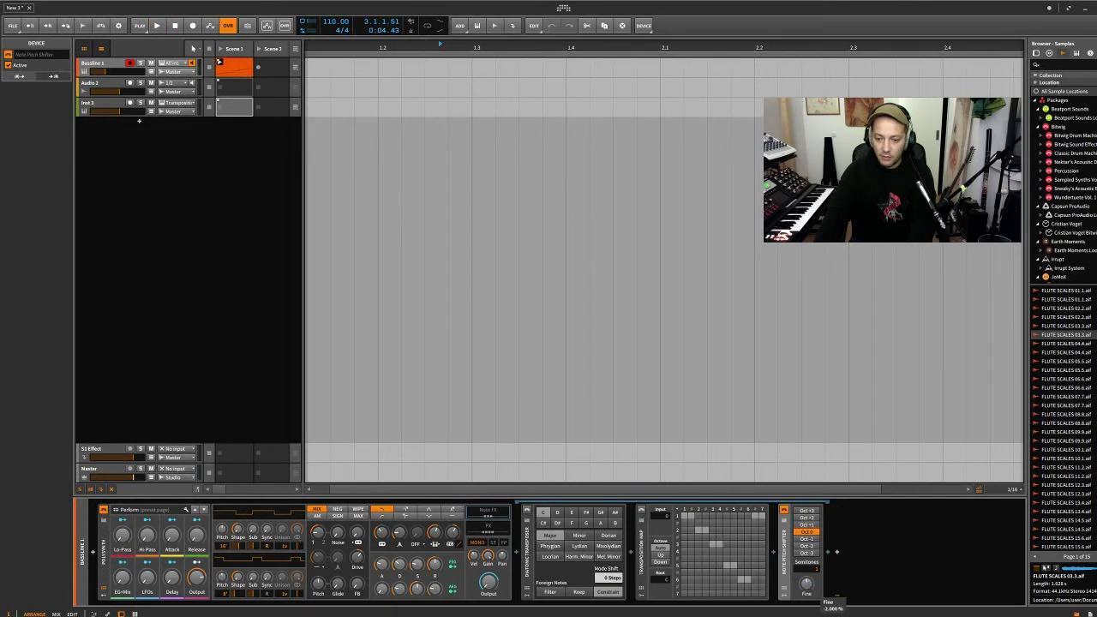
Audition the bassline with the Note Pitch Shifter at Oct -1, and return the octave shift to Oct 0
left_click(806, 539)
key("space")
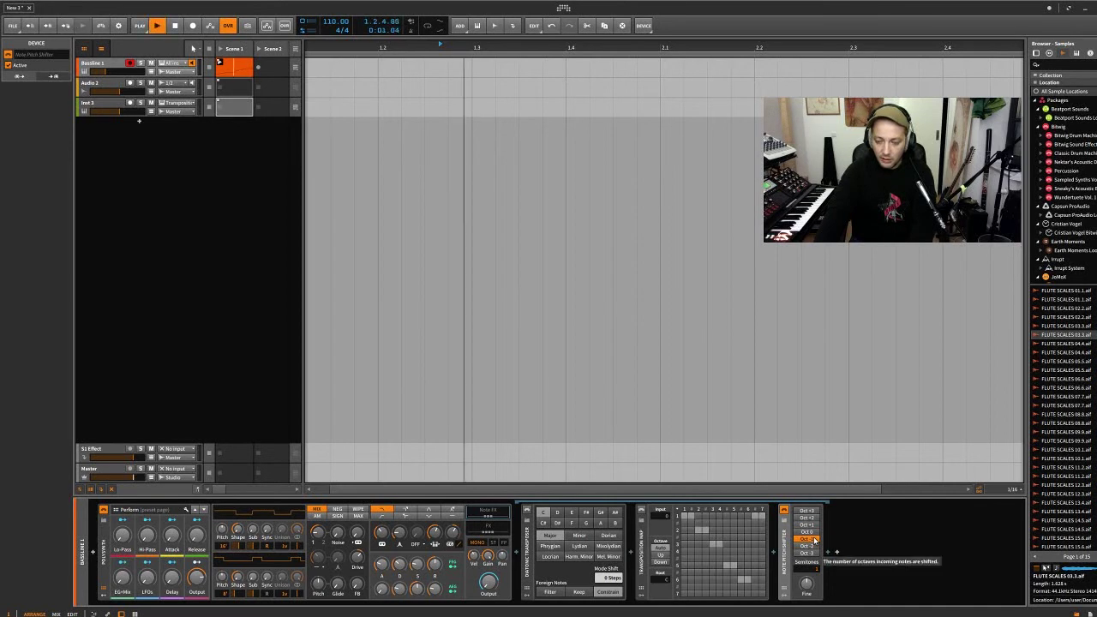
key("space")
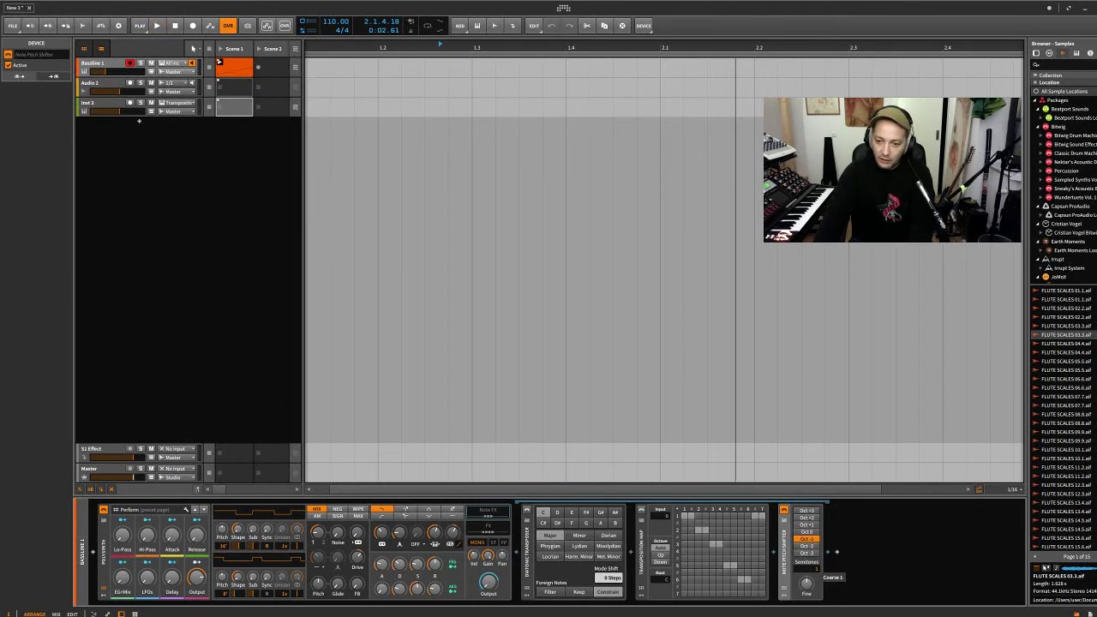
left_click(806, 532)
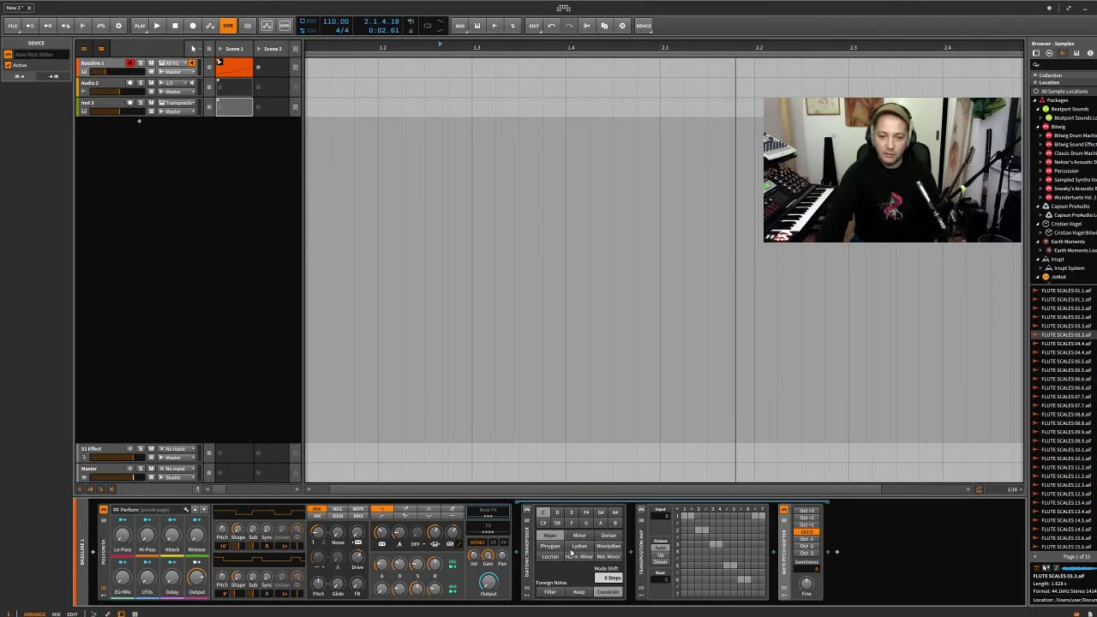
Review the Diatonic Transposer, Transposition Map and Note Pitch Shifter in turn along Bassline 1's note effect chain
left_click(528, 550)
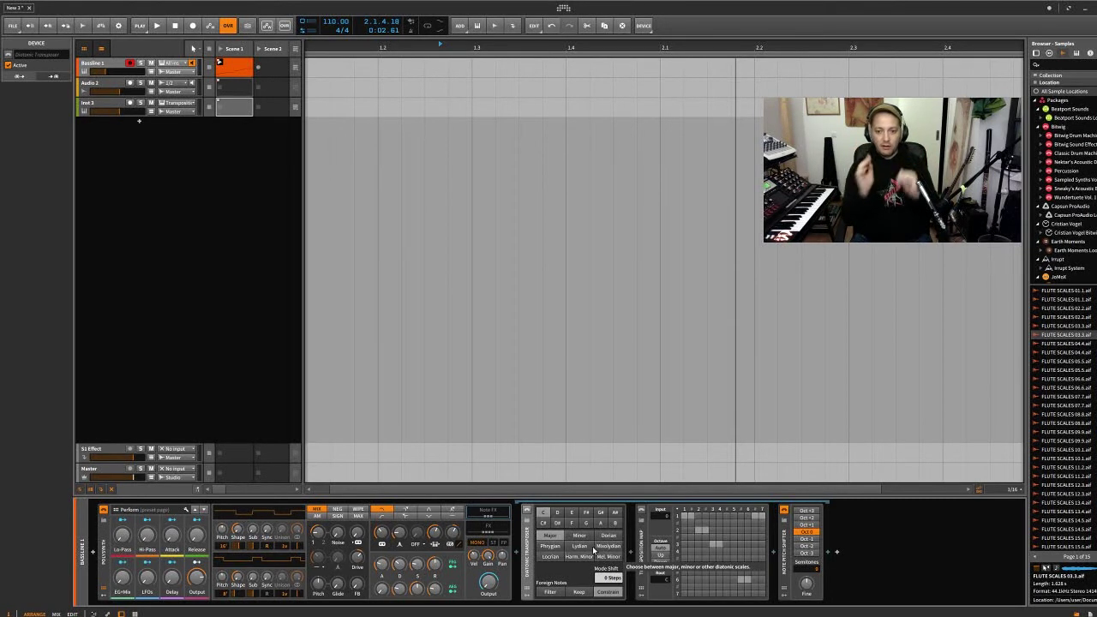
left_click(644, 539)
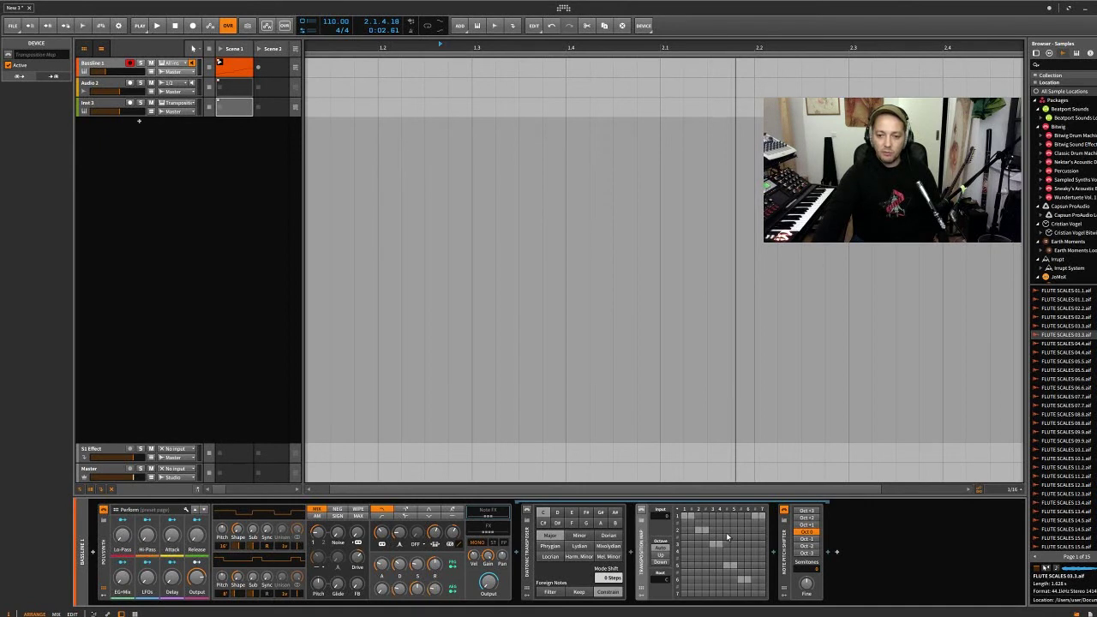
left_click(530, 538)
left_click(648, 540)
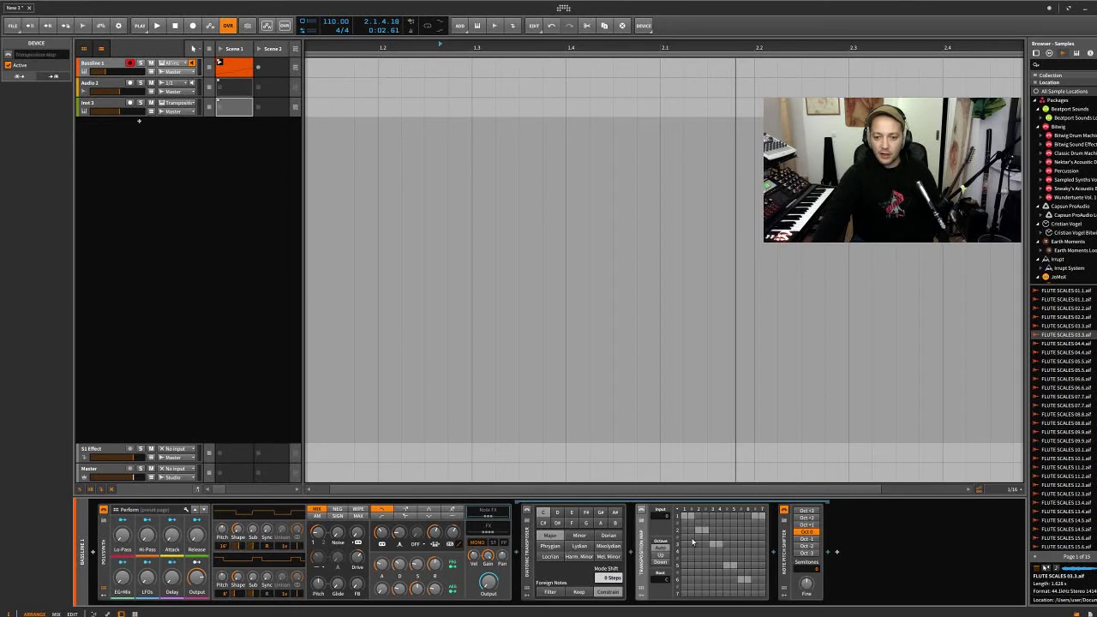
left_click(784, 538)
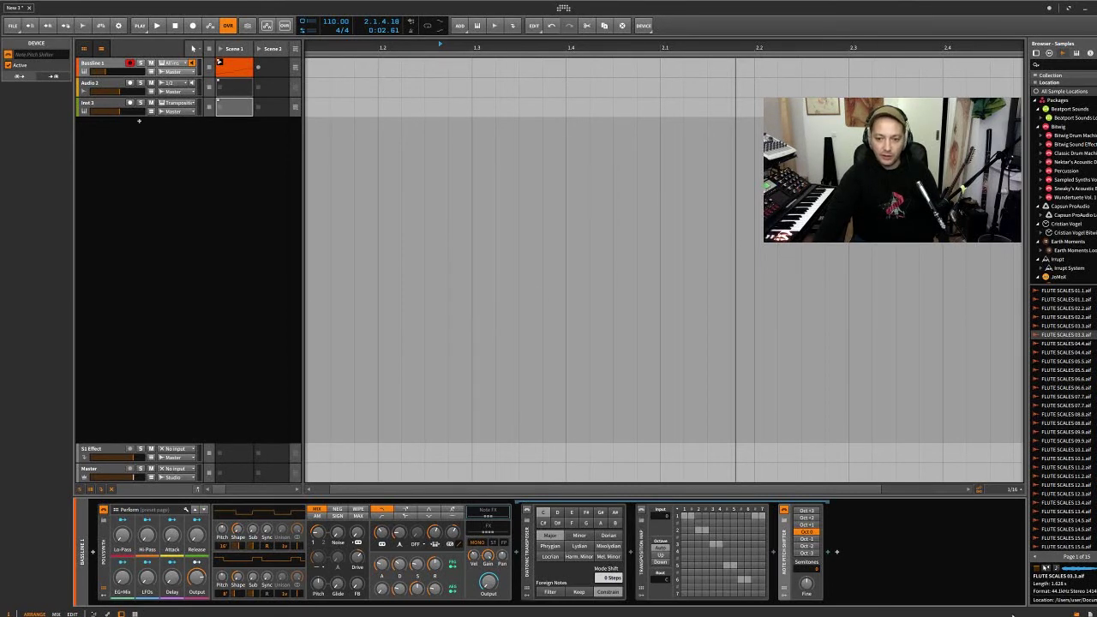